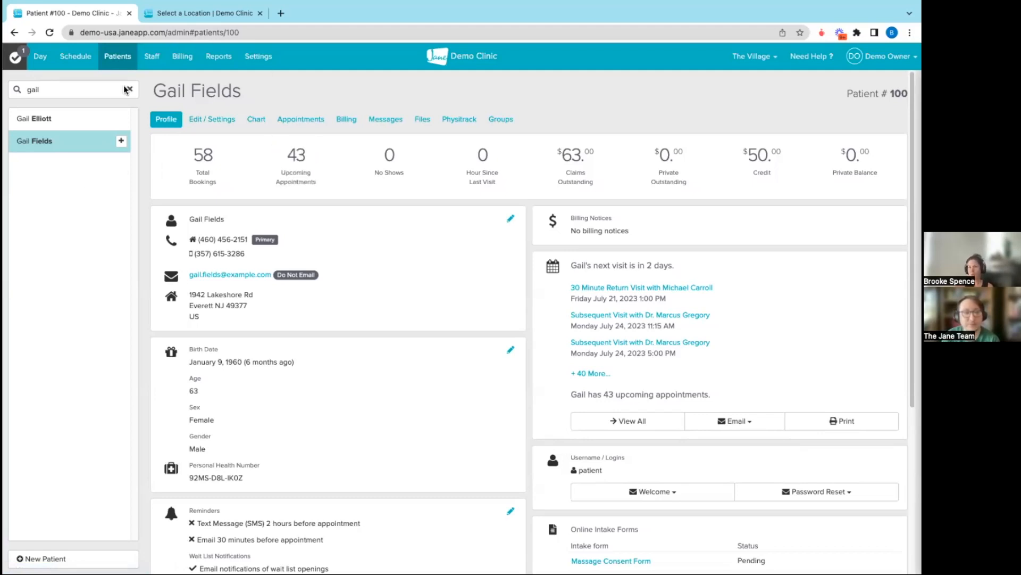
# Add another patient as a relationship on the open patient's profile and view the available relationship types
pyautogui.scroll(-5, 331, 267)
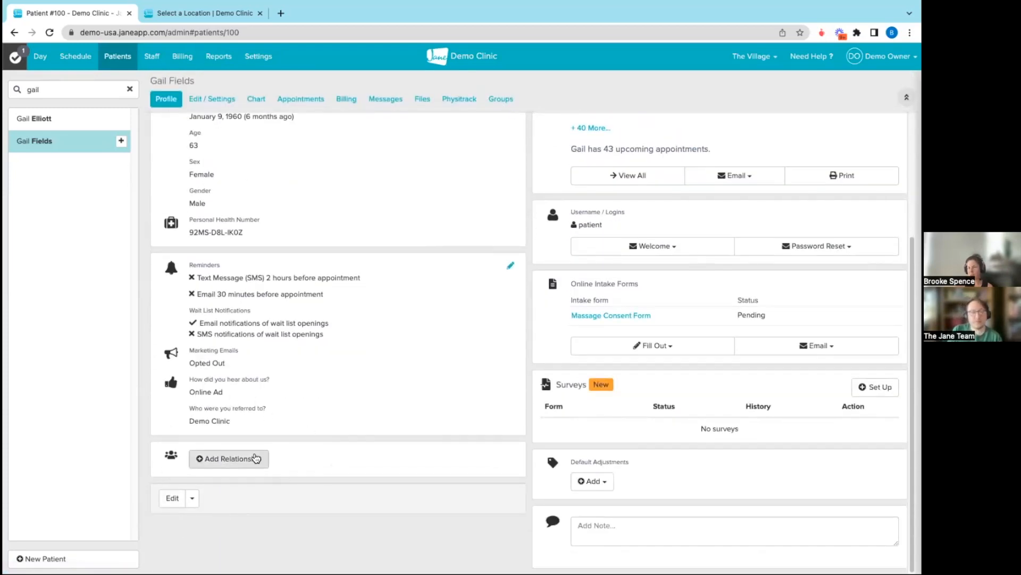
pyautogui.click(239, 466)
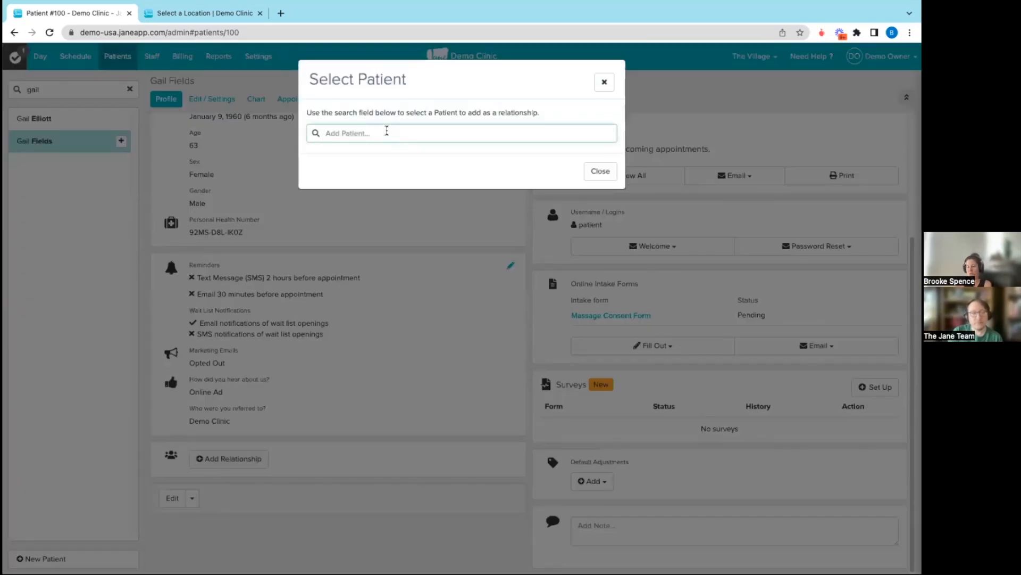
pyautogui.write('rachel')
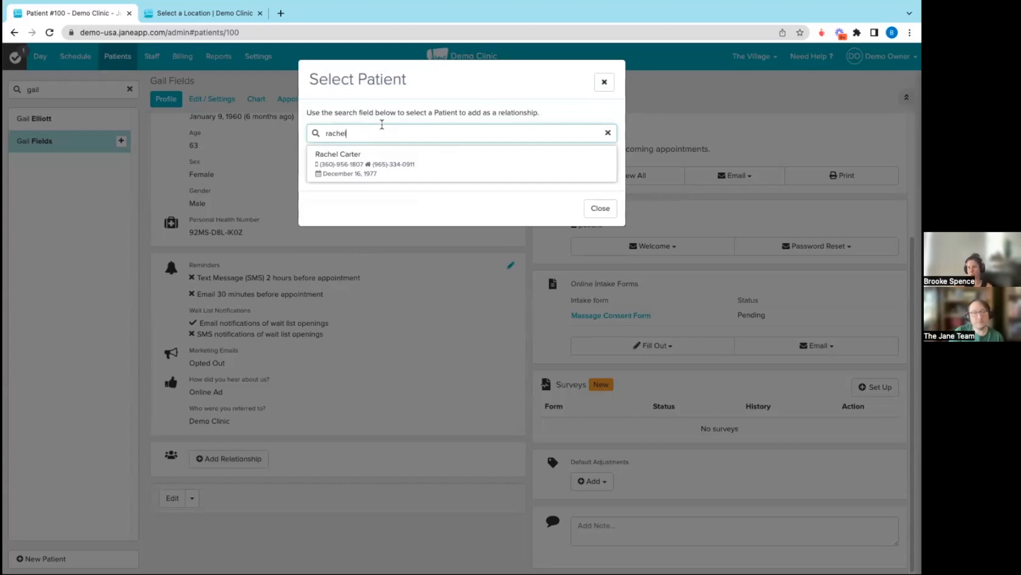
pyautogui.click(332, 174)
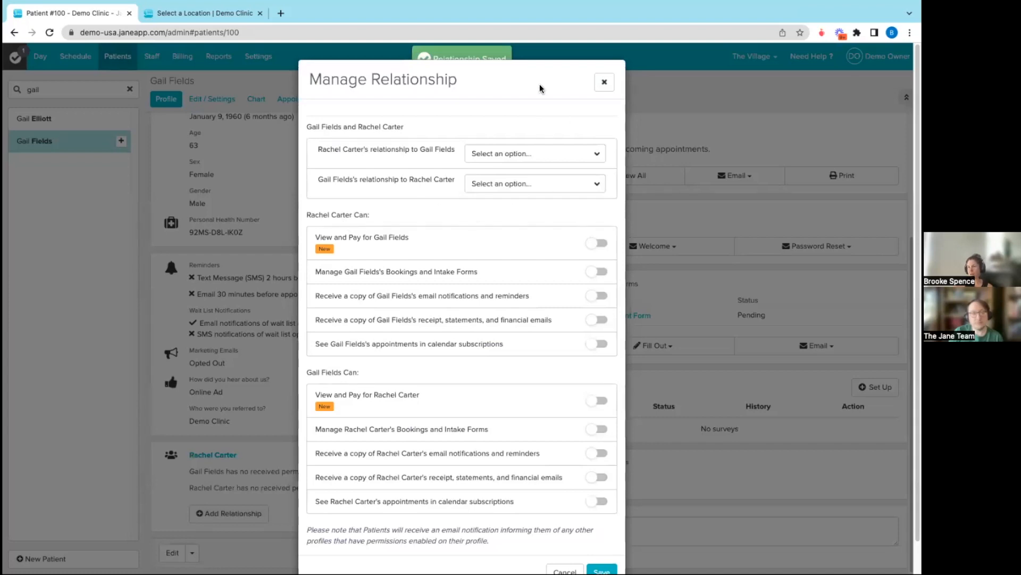
pyautogui.click(530, 154)
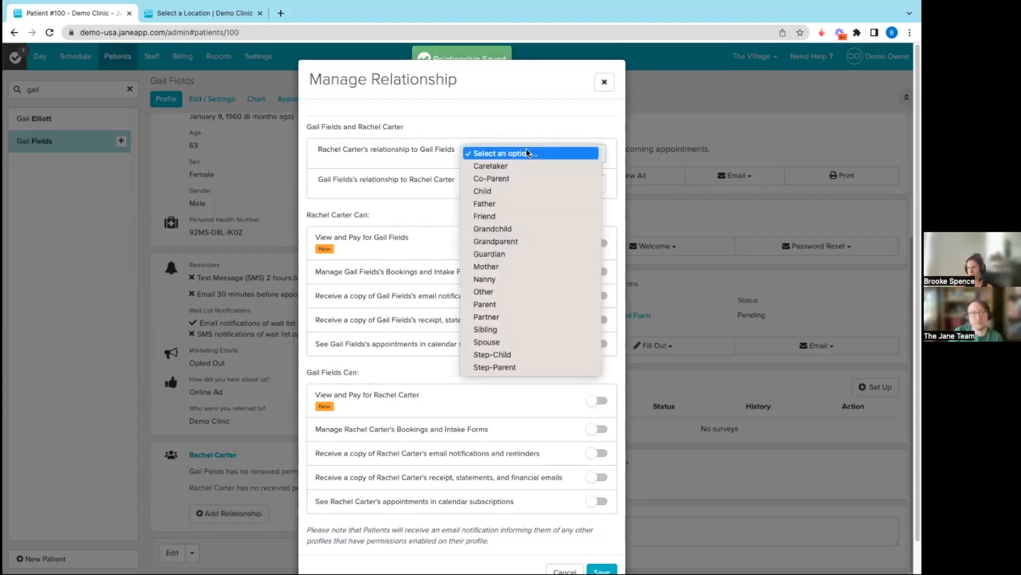
pyautogui.click(503, 121)
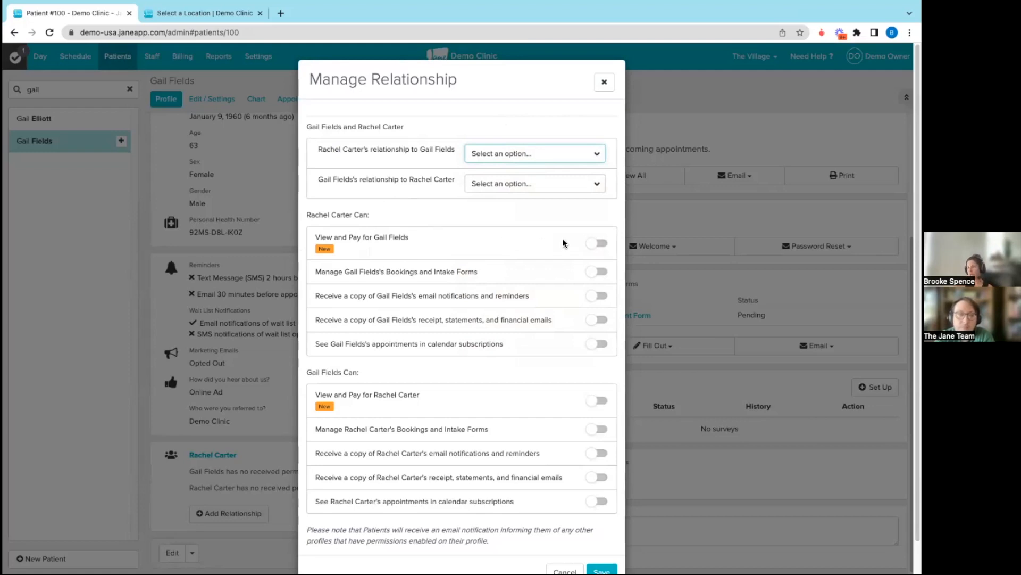
# Grant the added patient all five permissions for the profile's patient: view and pay, bookings and intake forms, email notifications, financial emails, and calendar subscriptions
pyautogui.click(596, 243)
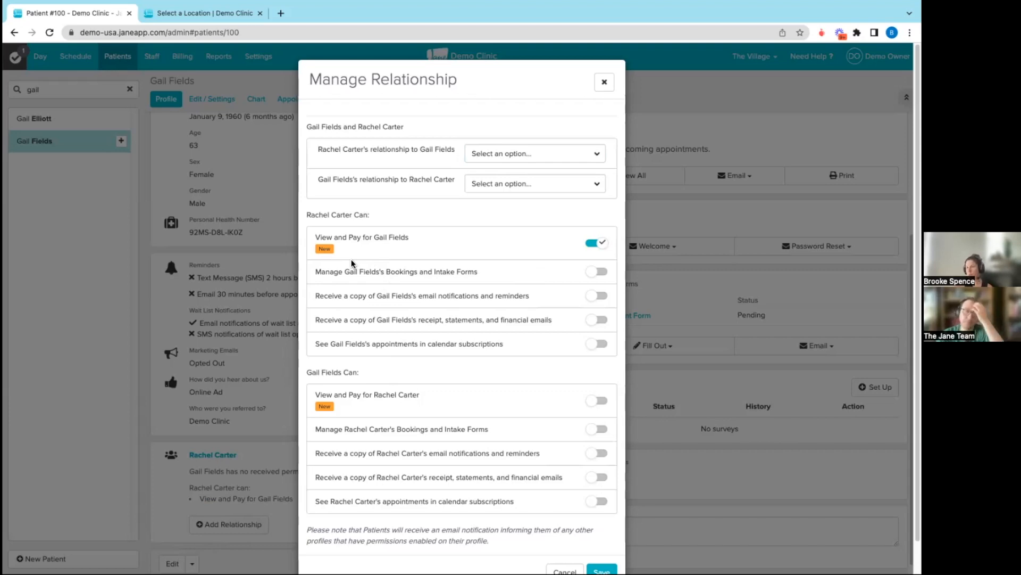
pyautogui.click(596, 272)
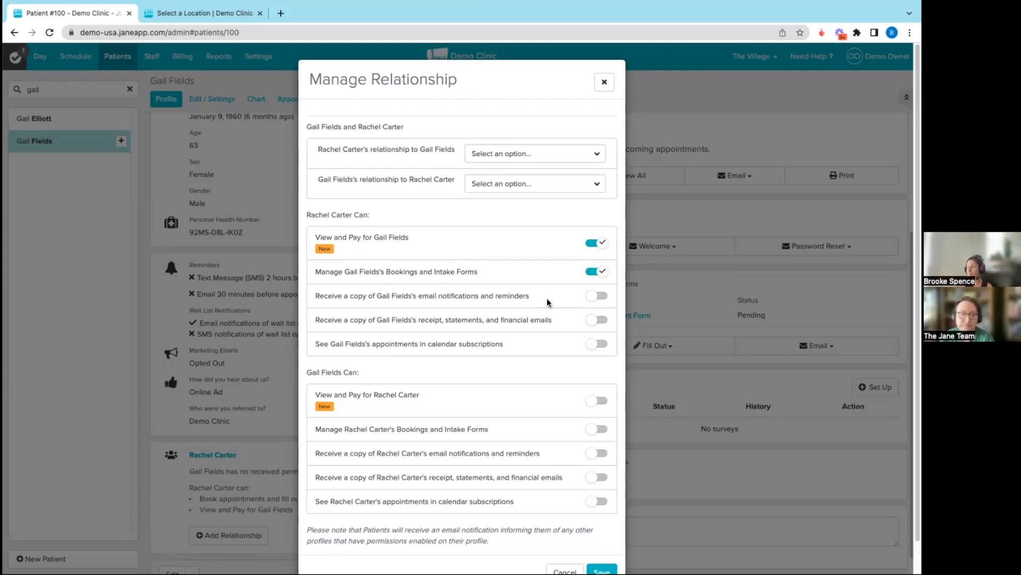
pyautogui.click(597, 296)
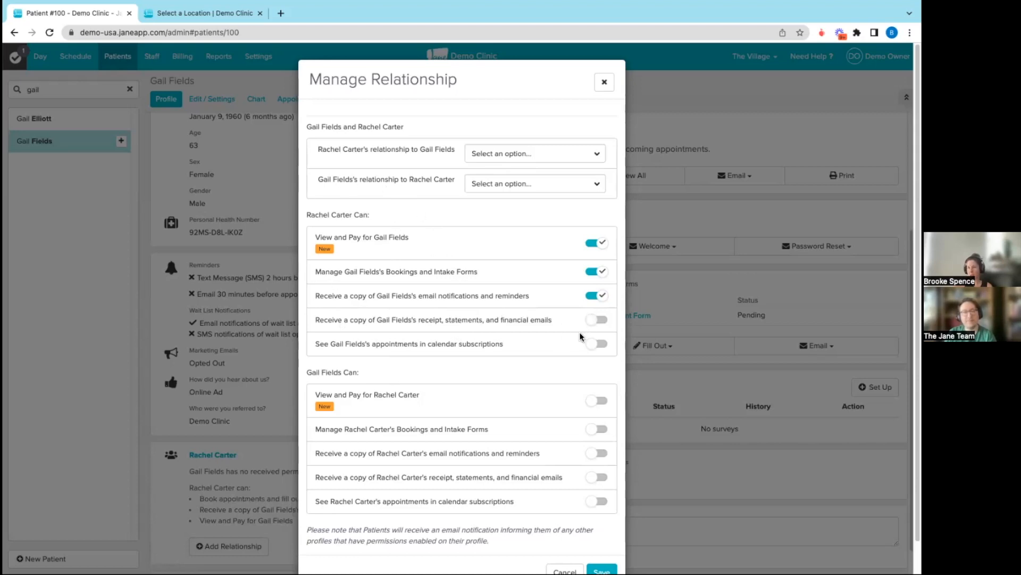
pyautogui.click(592, 321)
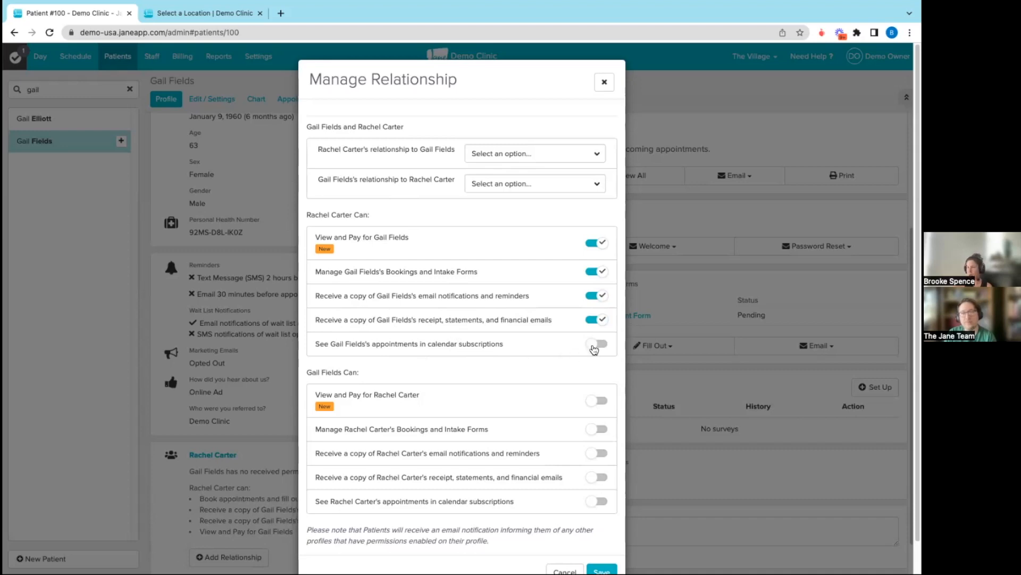
pyautogui.click(594, 346)
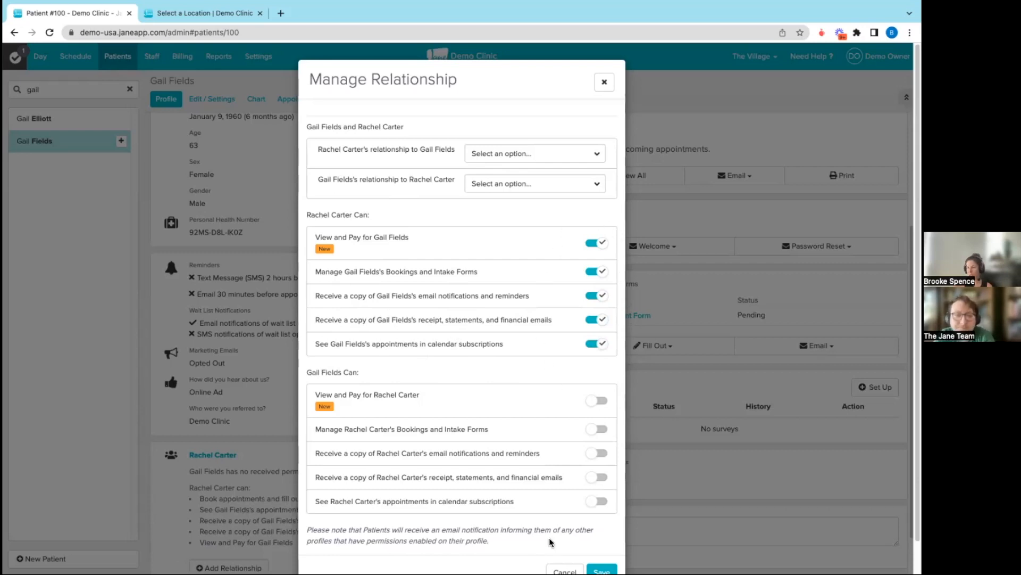
# Grant the profile's patient the same five permissions for the added patient, save the relationship and review its summary
pyautogui.click(592, 400)
pyautogui.click(590, 430)
pyautogui.click(594, 454)
pyautogui.click(595, 478)
pyautogui.click(595, 501)
pyautogui.scroll(-1, 526, 438)
pyautogui.scroll(-1, 524, 437)
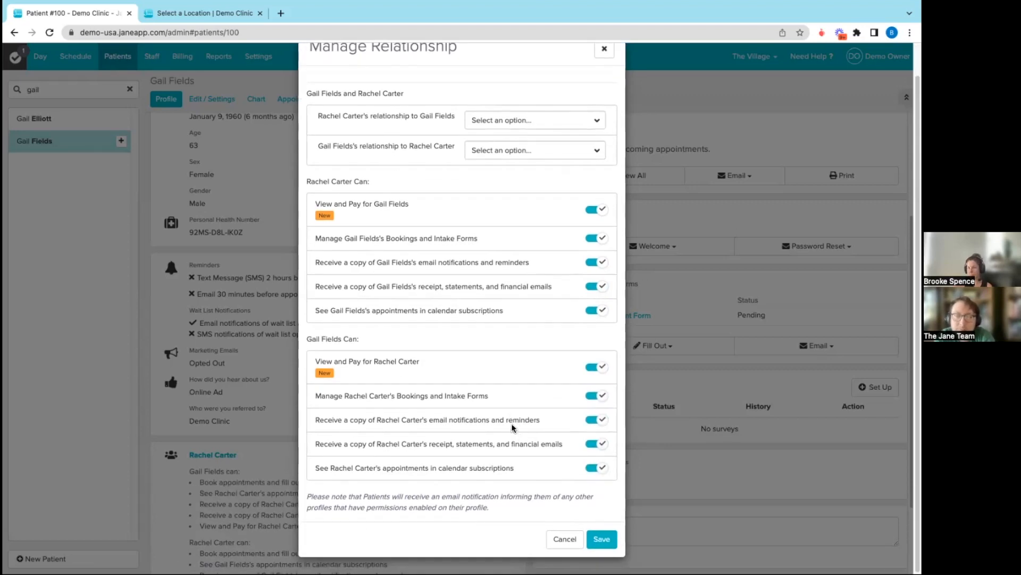
pyautogui.click(601, 541)
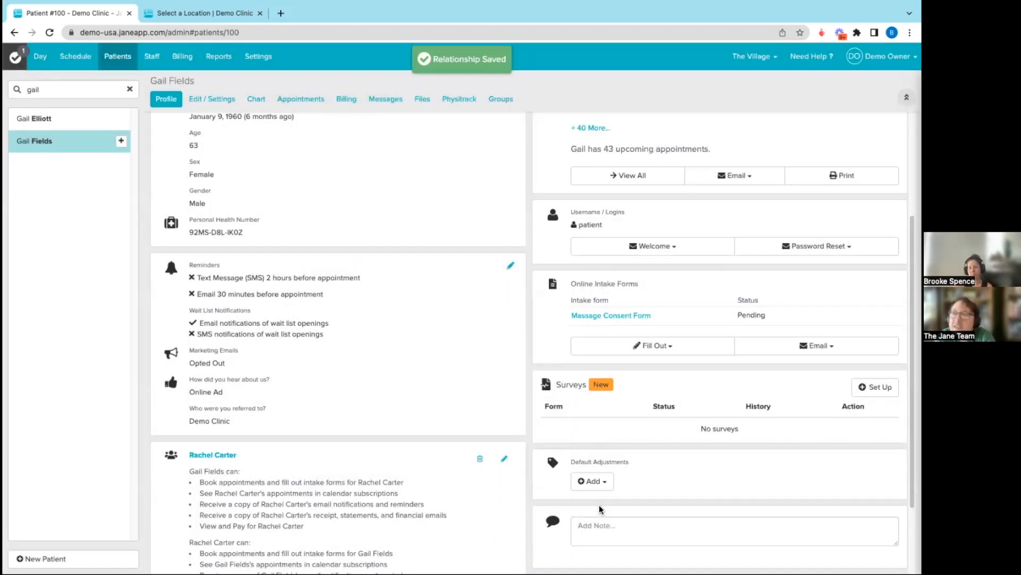
pyautogui.scroll(-2, 445, 411)
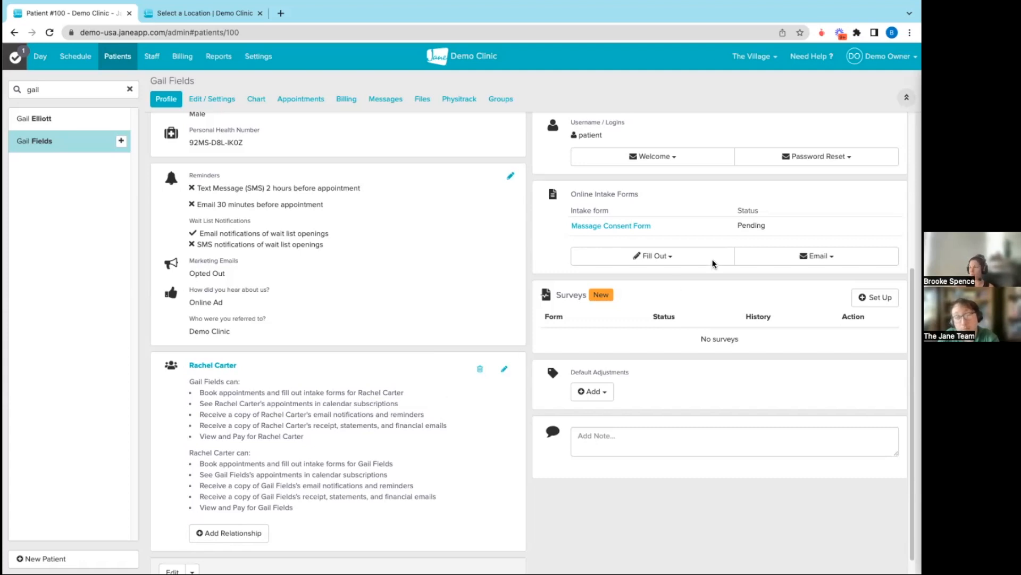
# Open the signed-in owner's own account page and view its Username / Password settings
pyautogui.click(886, 56)
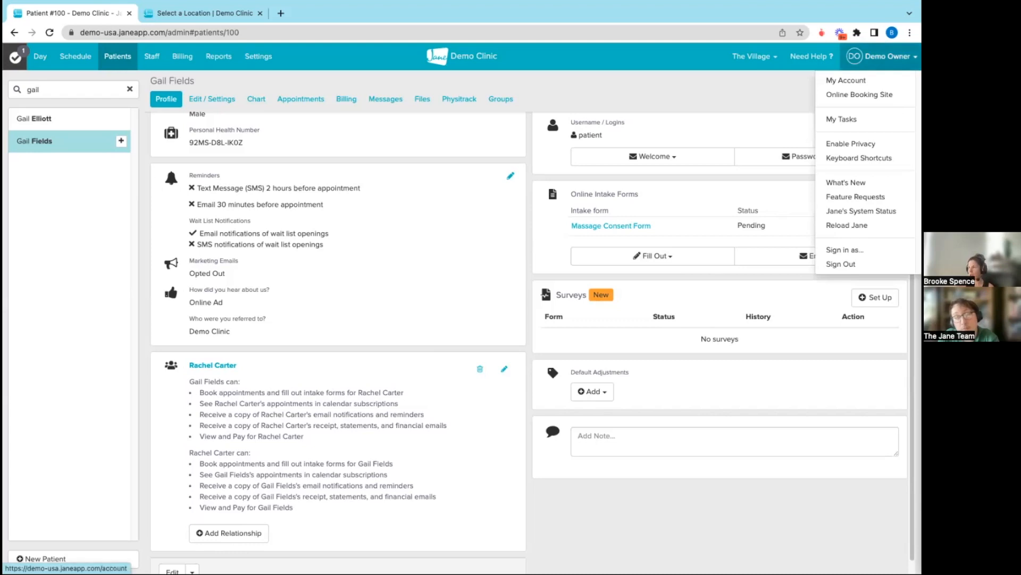
pyautogui.click(846, 80)
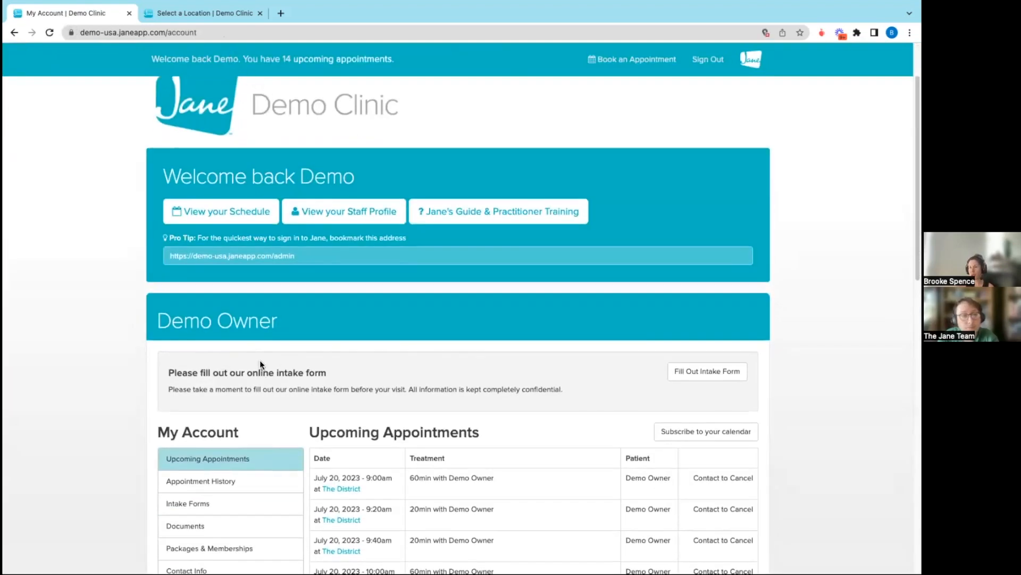
pyautogui.scroll(-5, 259, 373)
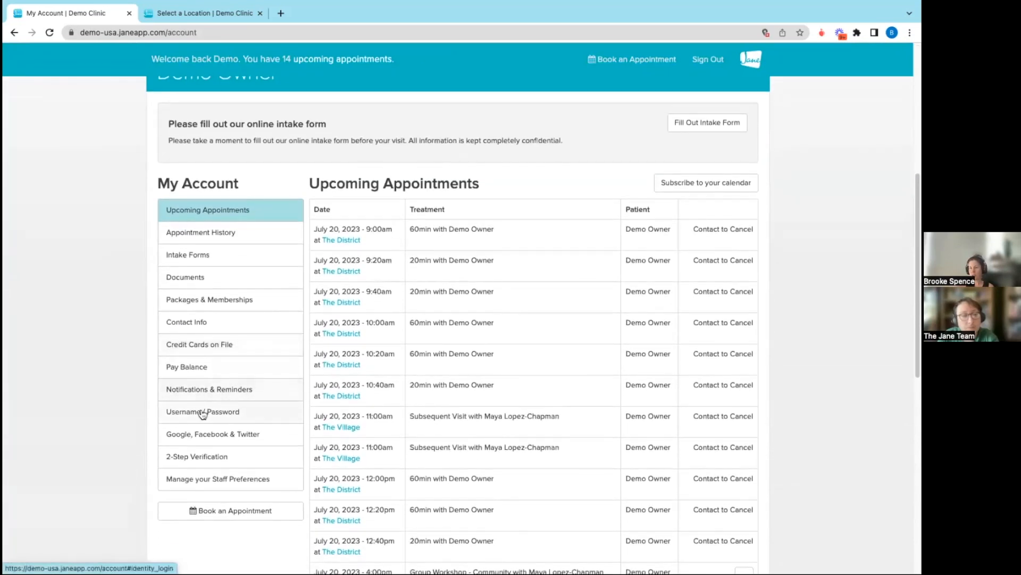
pyautogui.click(186, 416)
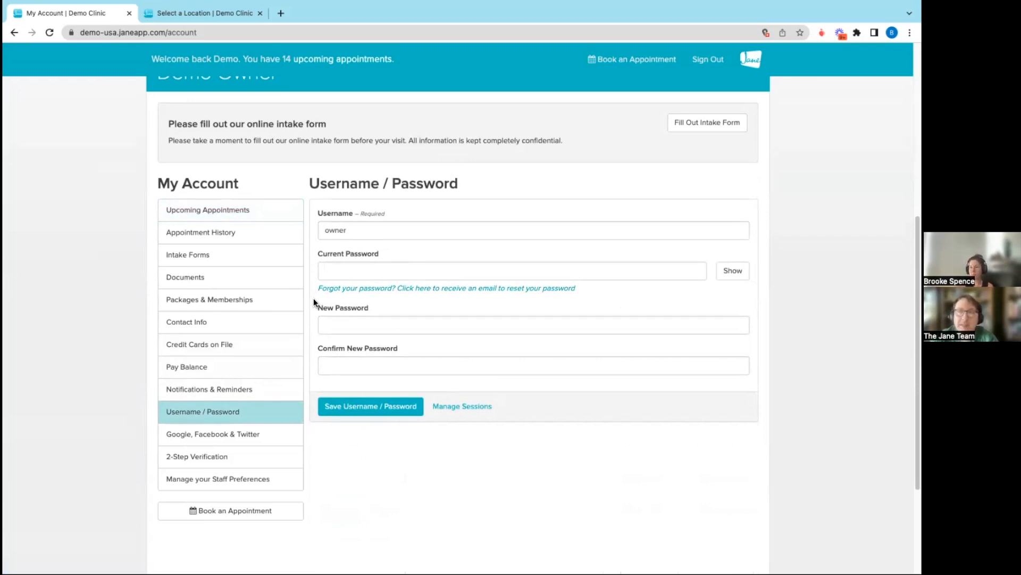
# Return to the clinic's admin area, search the patients by first name and reopen the same patient's profile
pyautogui.click(752, 64)
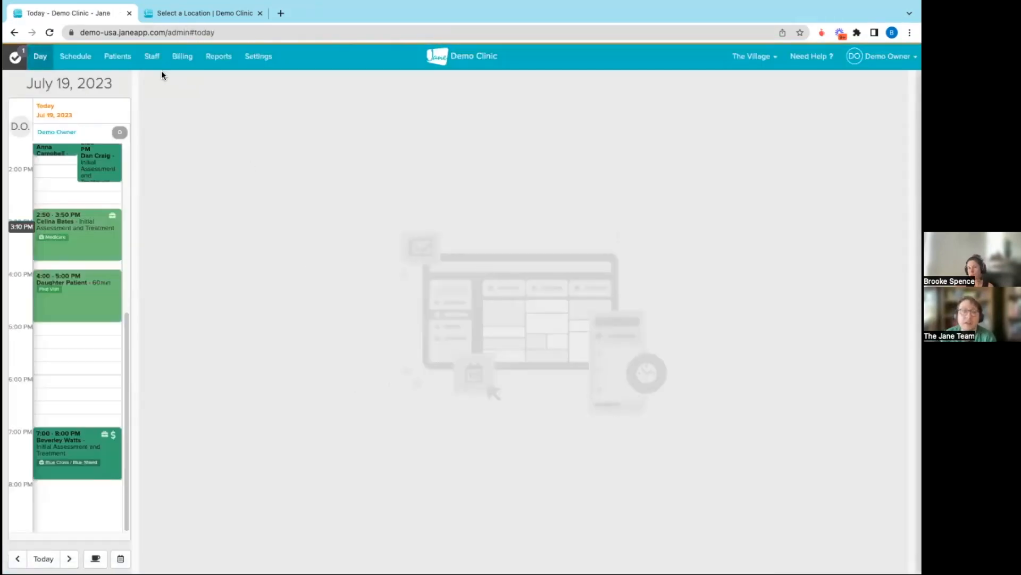
pyautogui.click(117, 56)
pyautogui.click(81, 90)
pyautogui.write('gail')
pyautogui.click(60, 143)
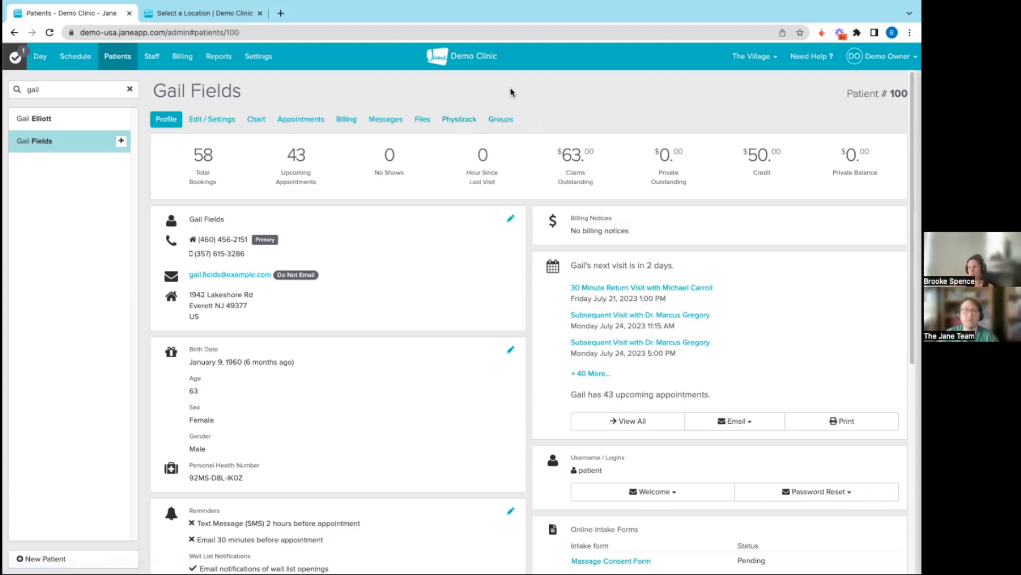
# Create a patient group named with both patients' first names, including the suggested related patient as a member
pyautogui.click(498, 121)
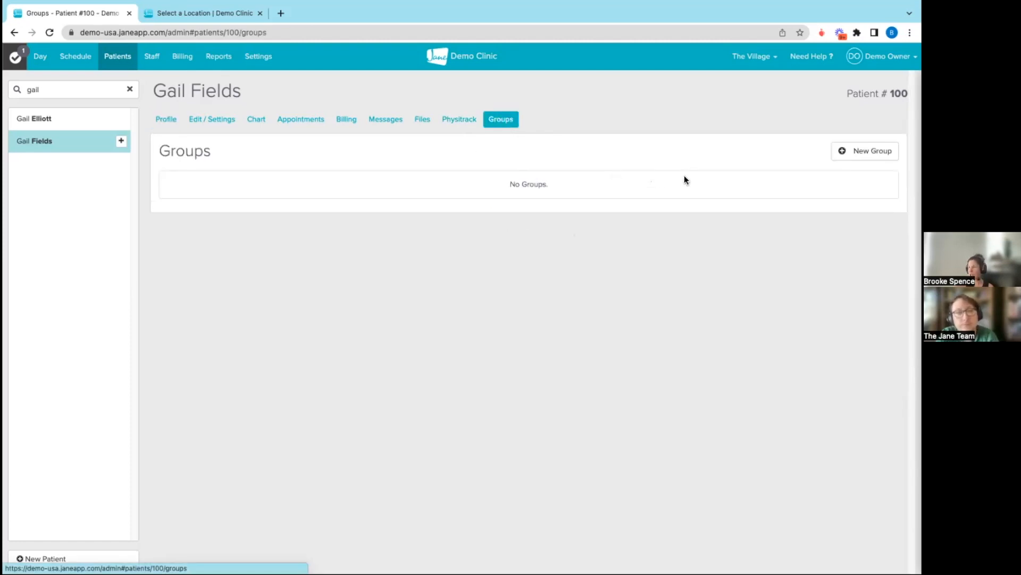
pyautogui.click(866, 150)
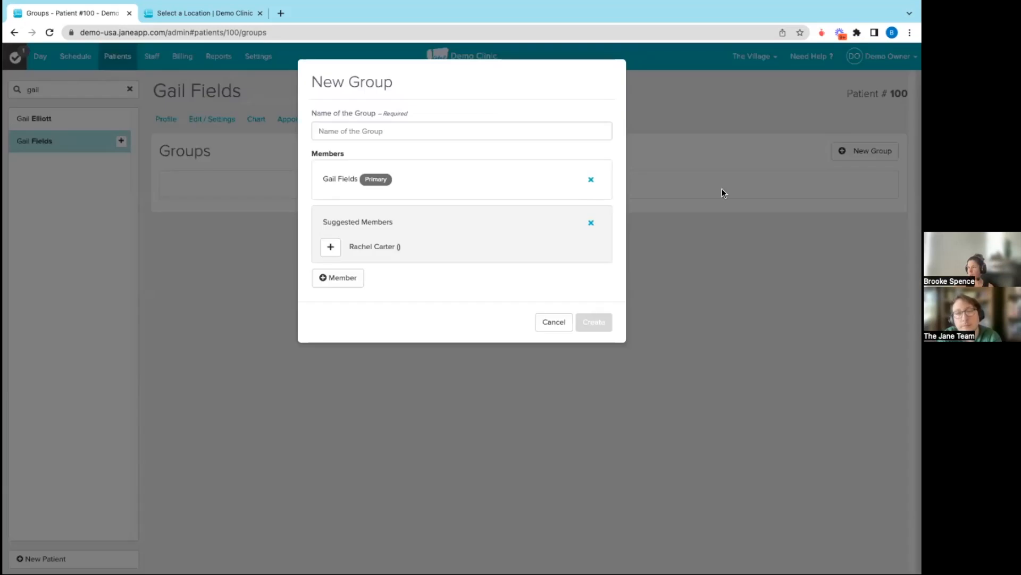
pyautogui.click(397, 134)
pyautogui.write('R')
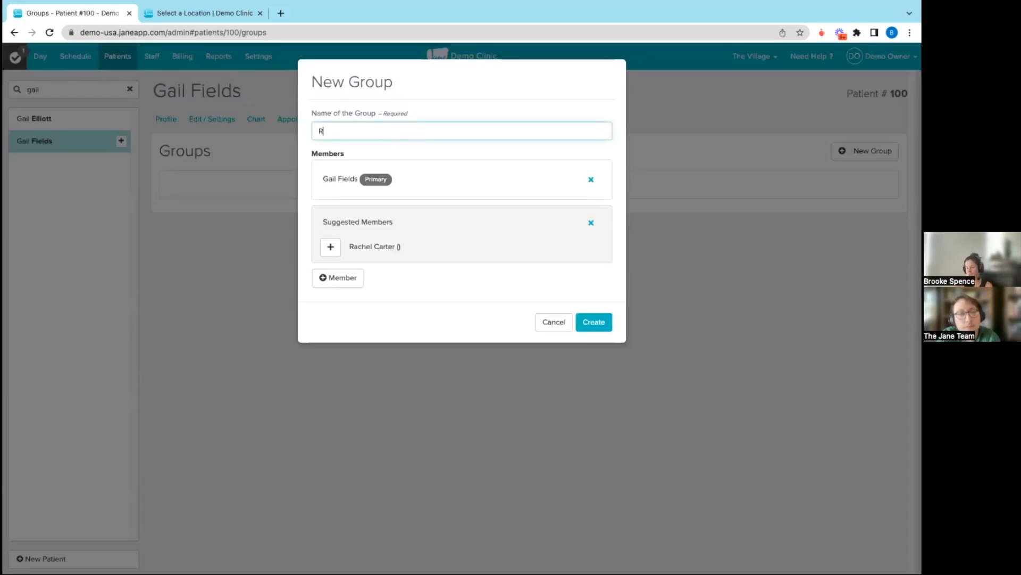
pyautogui.write('achel & Gail')
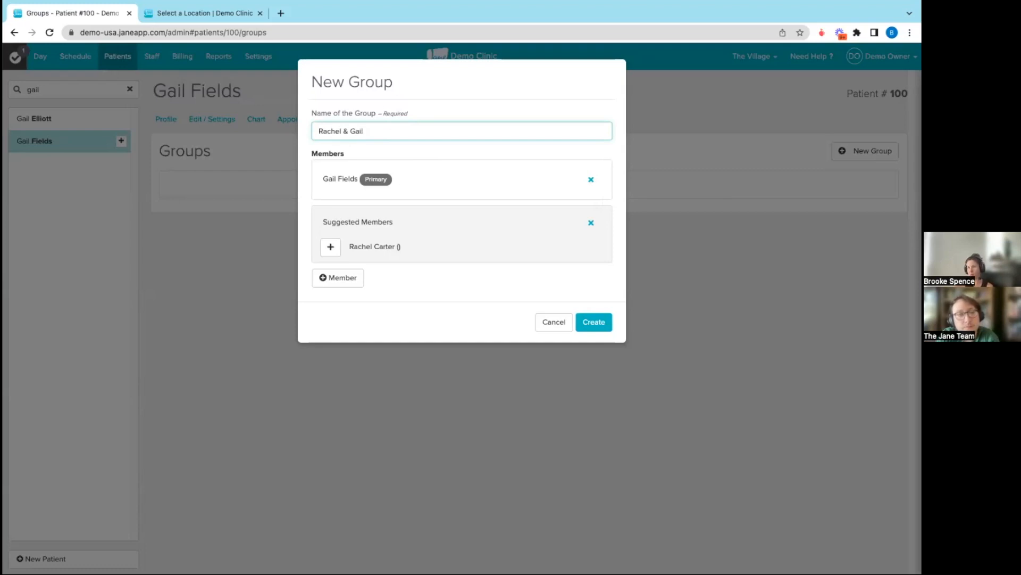
pyautogui.click(330, 248)
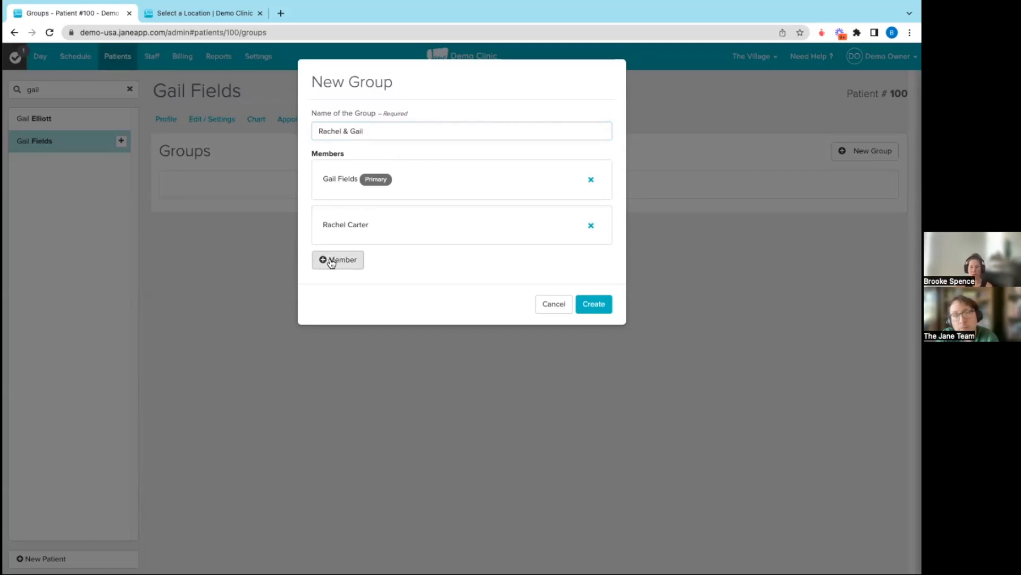
pyautogui.click(331, 261)
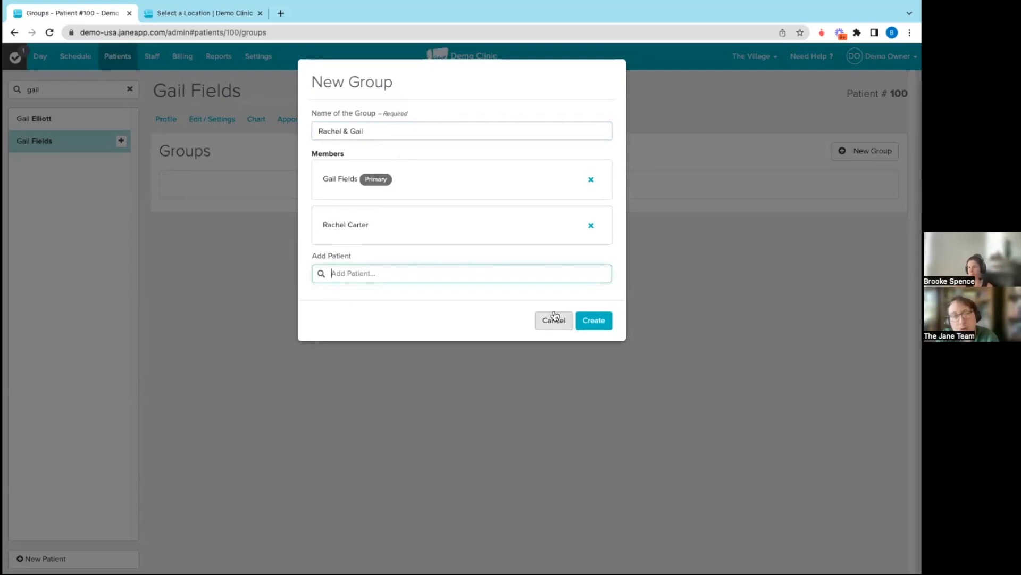
pyautogui.click(603, 323)
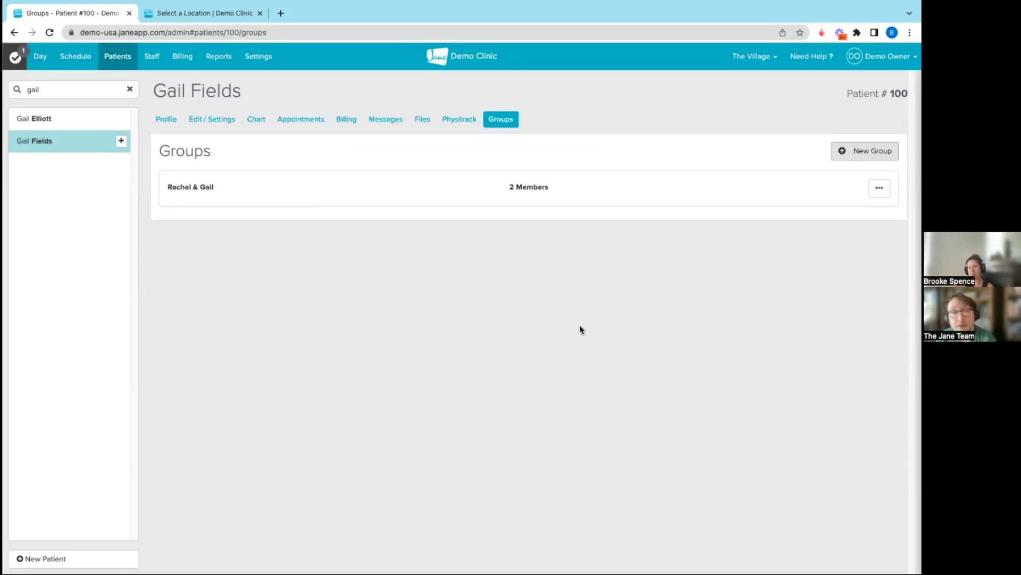
# Return to the patient's profile and review the permissions listed under the relationship
pyautogui.click(173, 122)
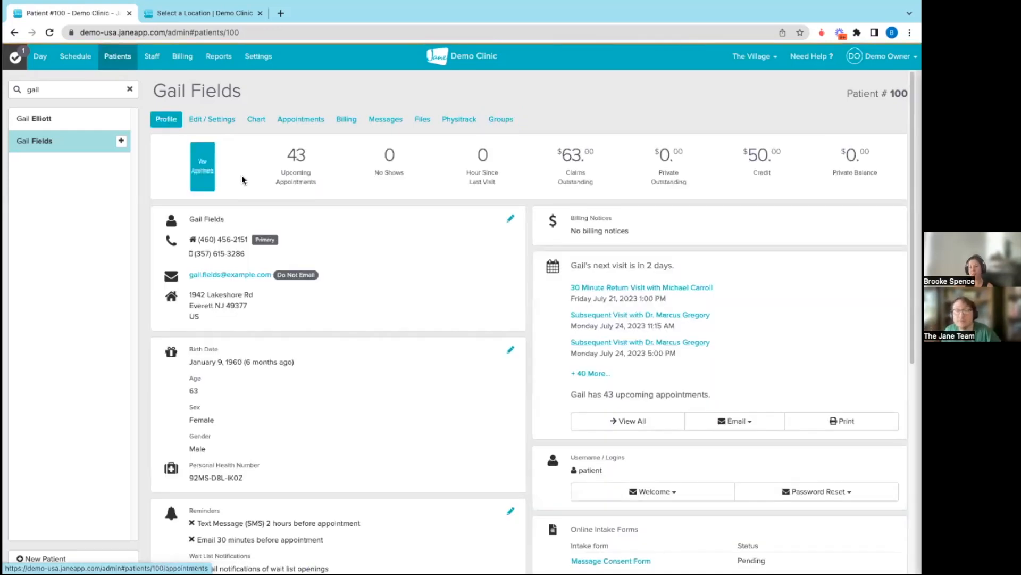
pyautogui.scroll(-7, 242, 311)
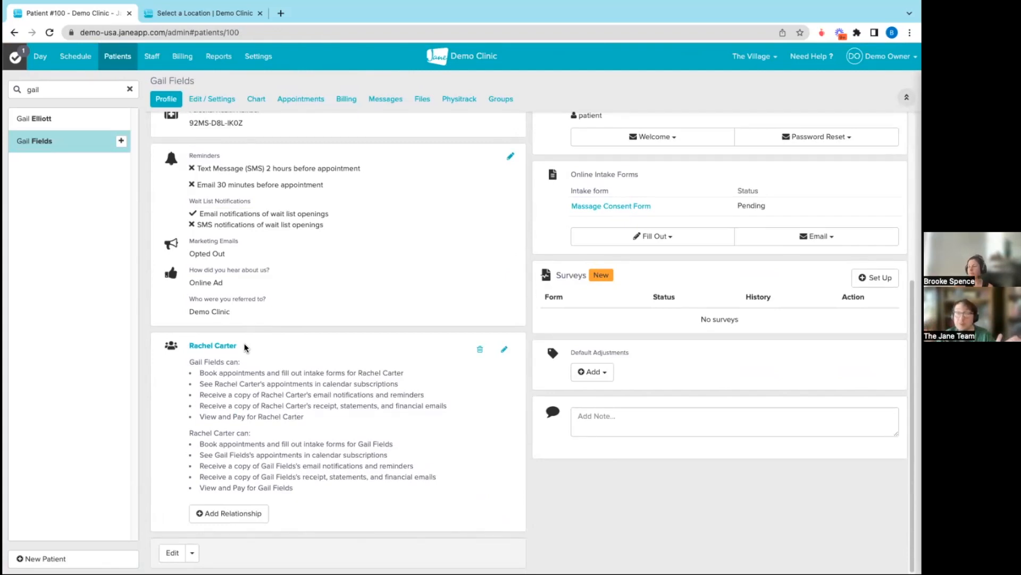
# Switch to the online booking site and reserve a Subsequent Visit with the PhD counsellor at The Village for July 22, 2023 at 11:00 AM
pyautogui.click(221, 15)
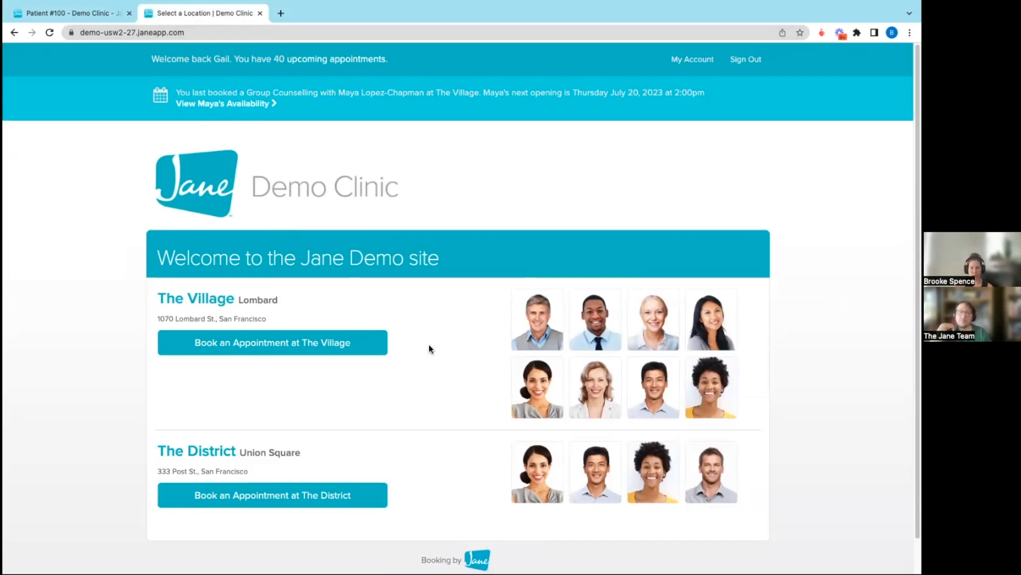
pyautogui.click(520, 378)
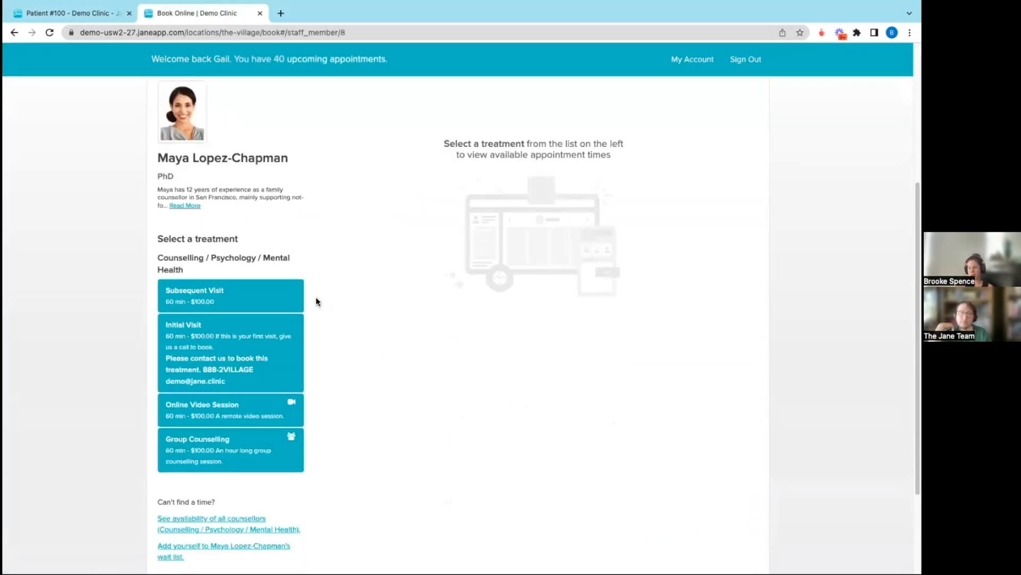
pyautogui.click(282, 297)
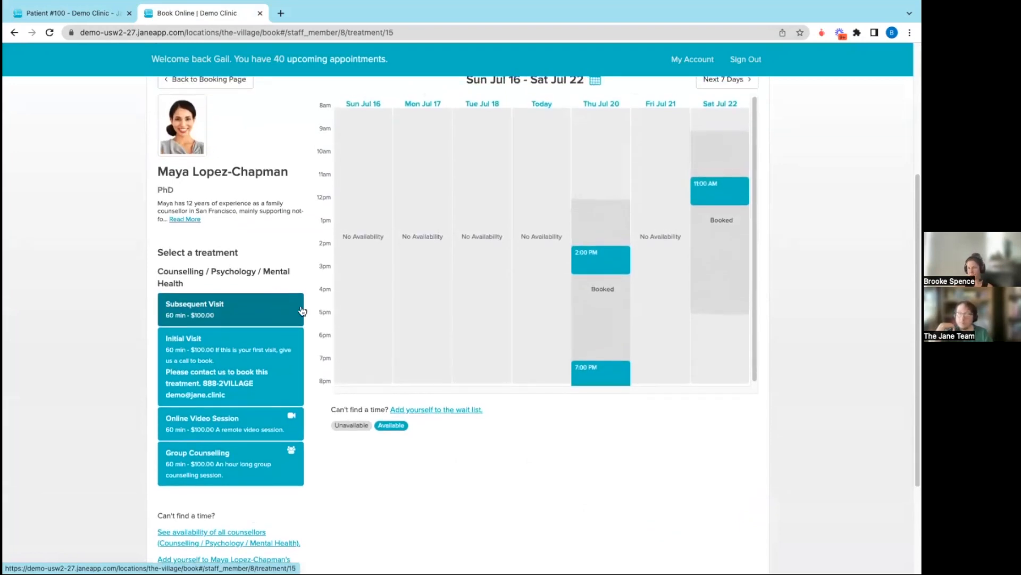
pyautogui.click(715, 193)
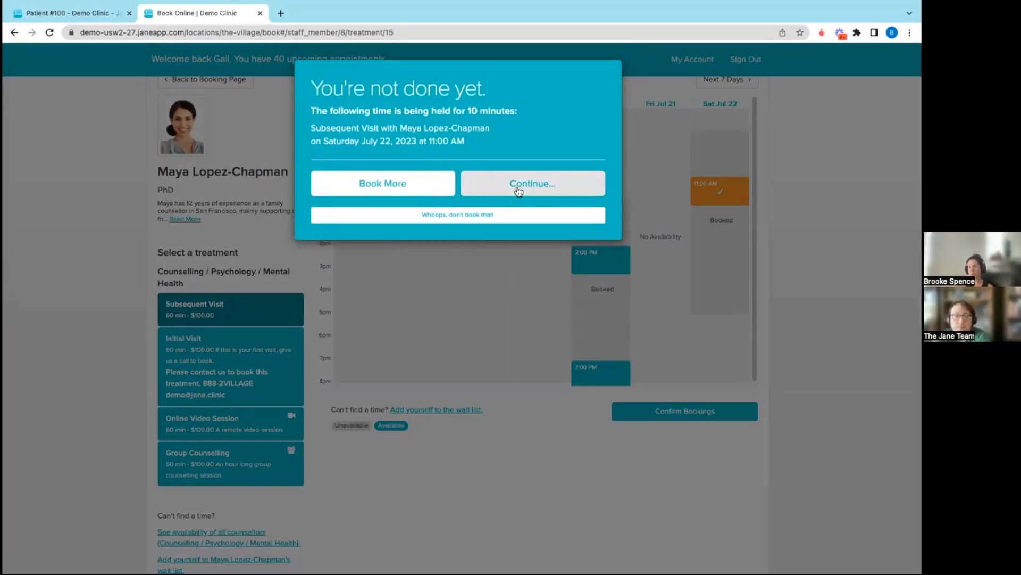
pyautogui.click(516, 185)
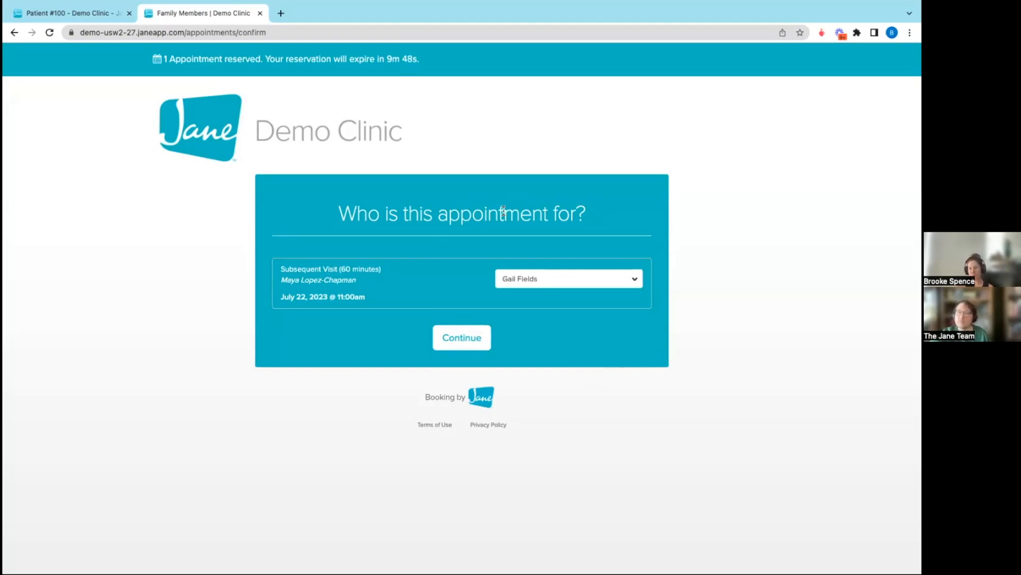
# Assign the reserved Subsequent Visit to the related patient instead of the account holder and complete the booking
pyautogui.click(589, 279)
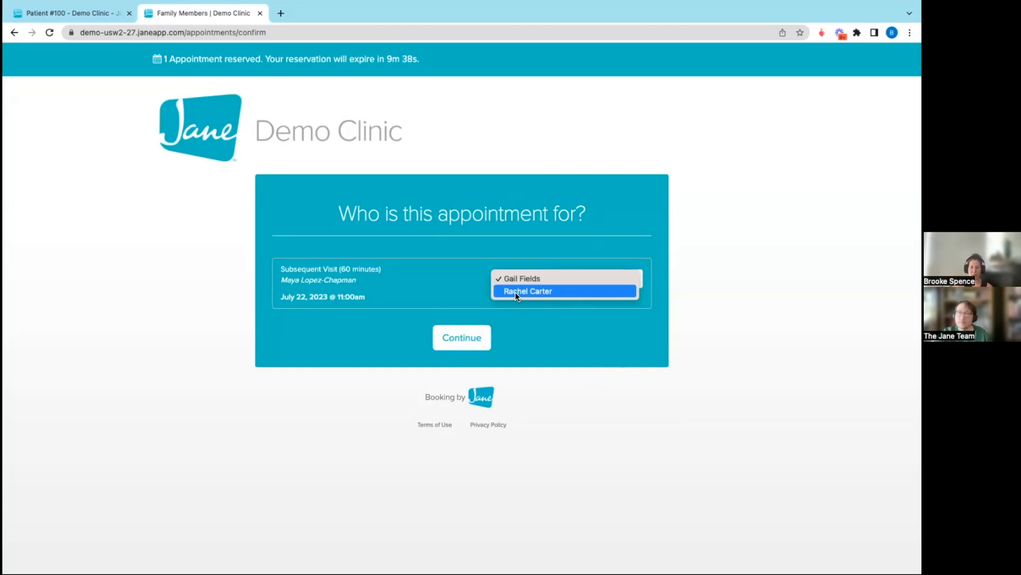
pyautogui.click(516, 346)
pyautogui.click(519, 287)
pyautogui.click(516, 290)
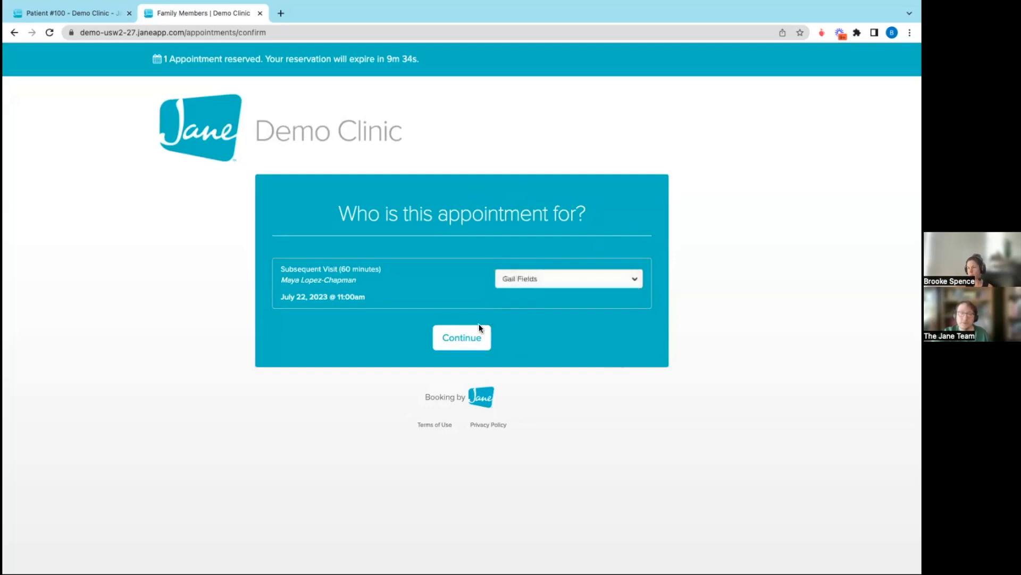
pyautogui.click(473, 339)
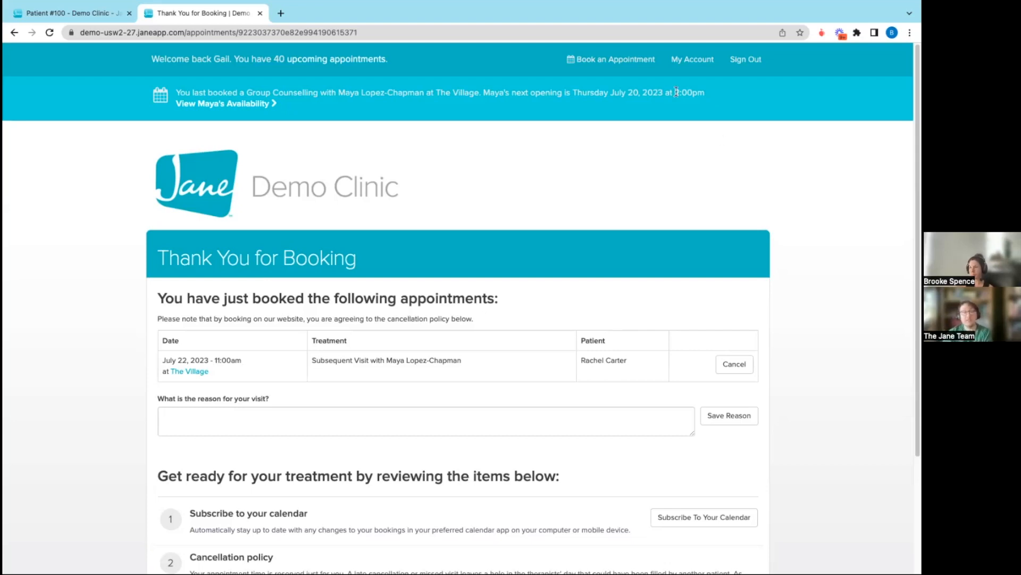
# Book a Group Counselling session with the same counsellor for July 22, 2023 at 9:00 AM, with both related patients as participants
pyautogui.click(614, 59)
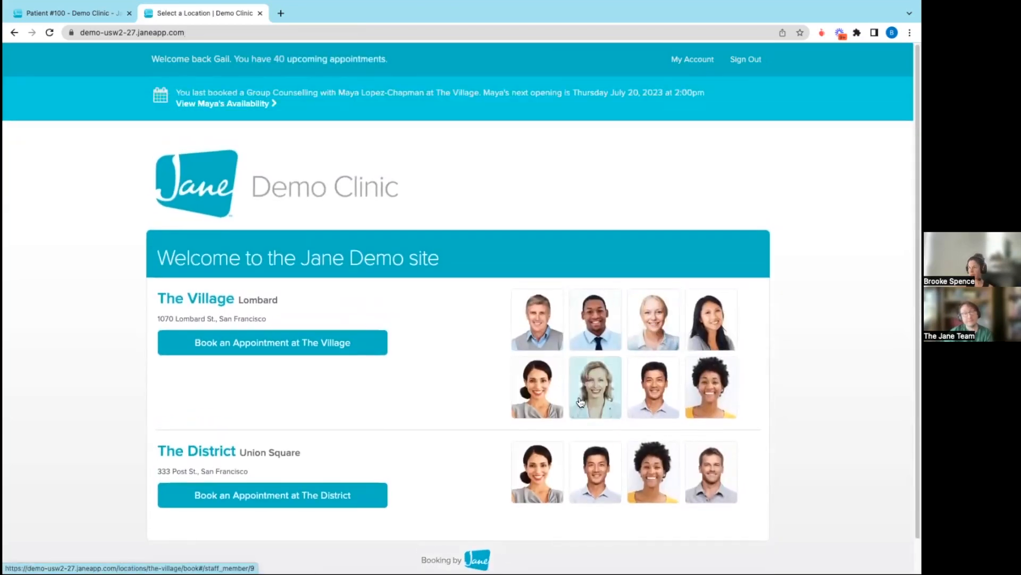
pyautogui.click(535, 397)
pyautogui.scroll(-4, 392, 405)
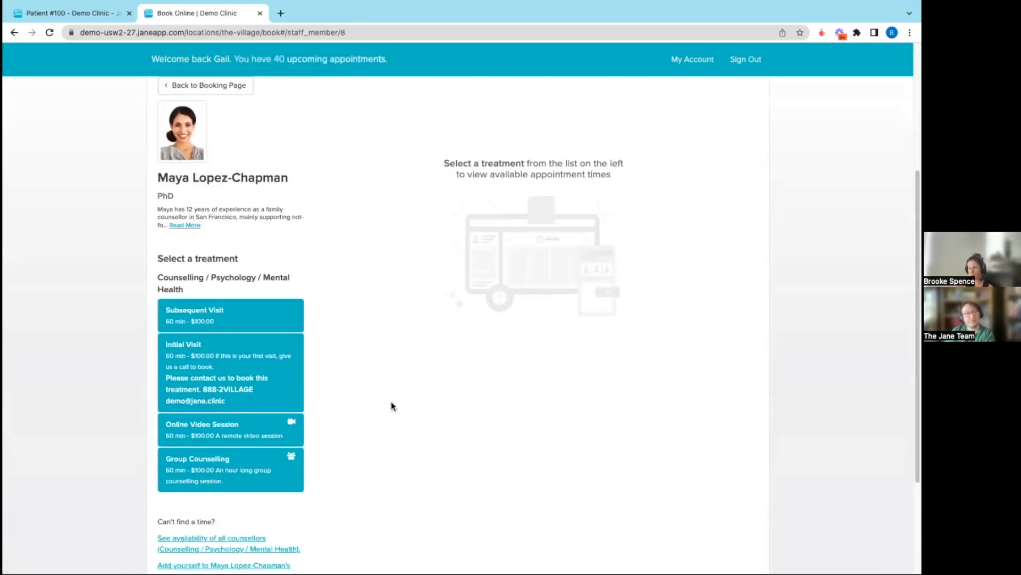
pyautogui.click(208, 470)
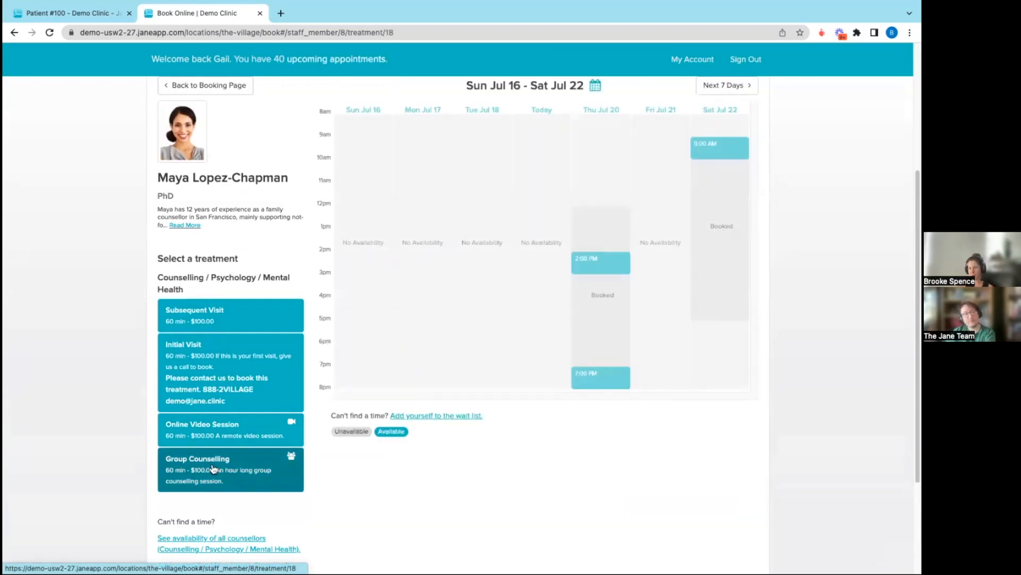
pyautogui.scroll(2, 713, 235)
pyautogui.click(713, 228)
pyautogui.click(553, 195)
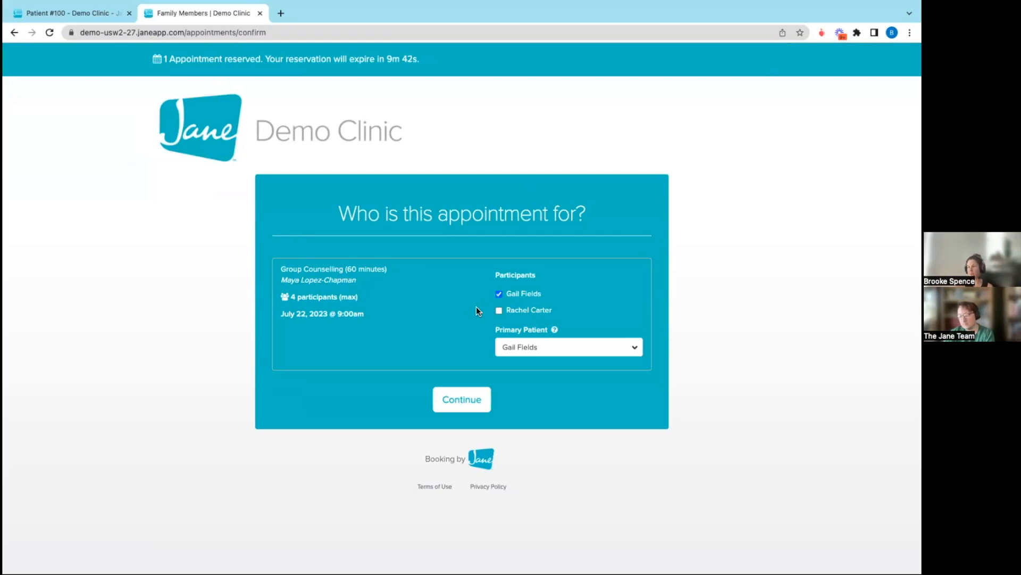
pyautogui.click(468, 407)
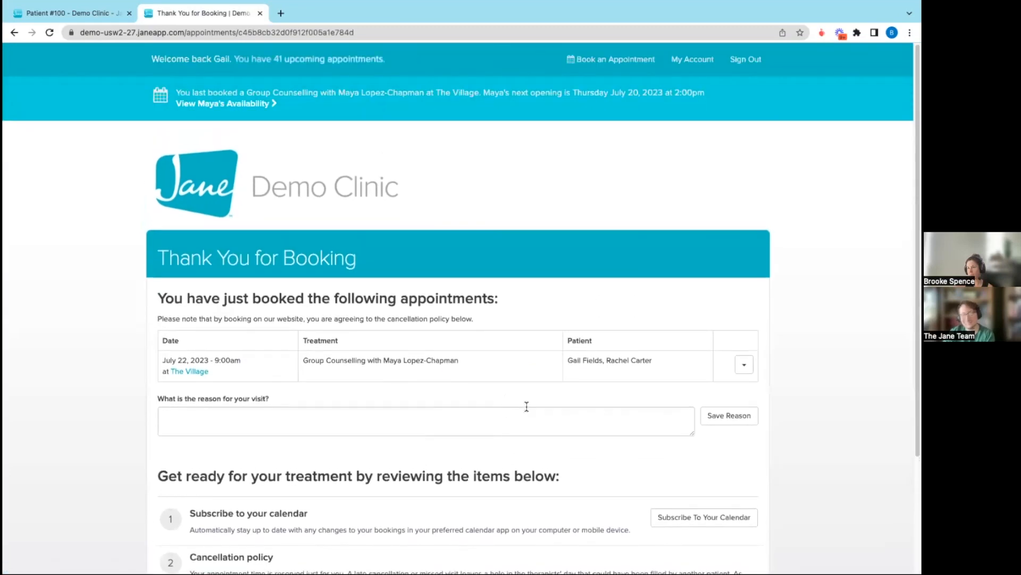
pyautogui.scroll(-2, 527, 406)
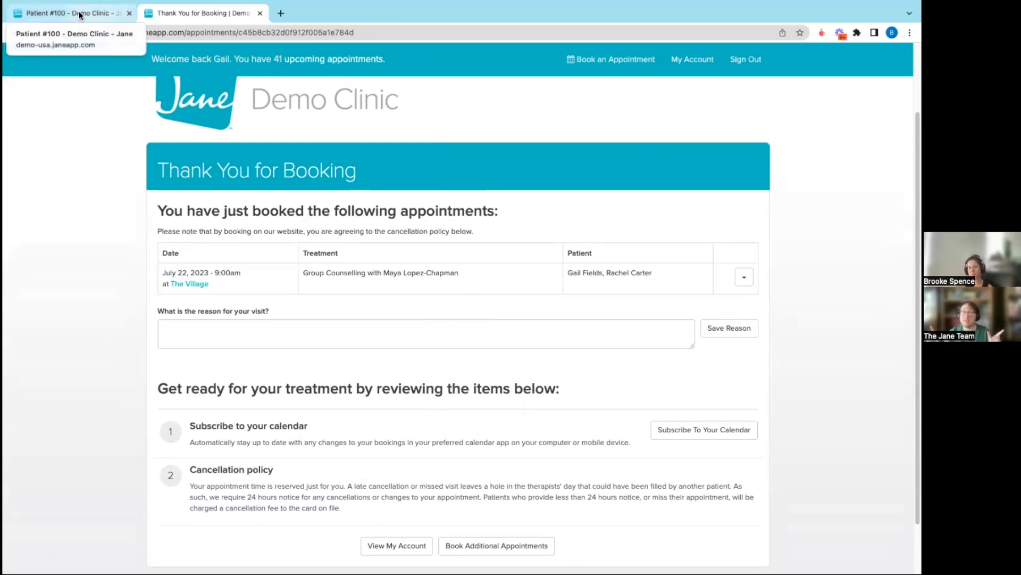
# Return to the patient's profile in the clinic's admin area and review the View and Pay permission under the relationship
pyautogui.click(105, 15)
pyautogui.scroll(10, 331, 312)
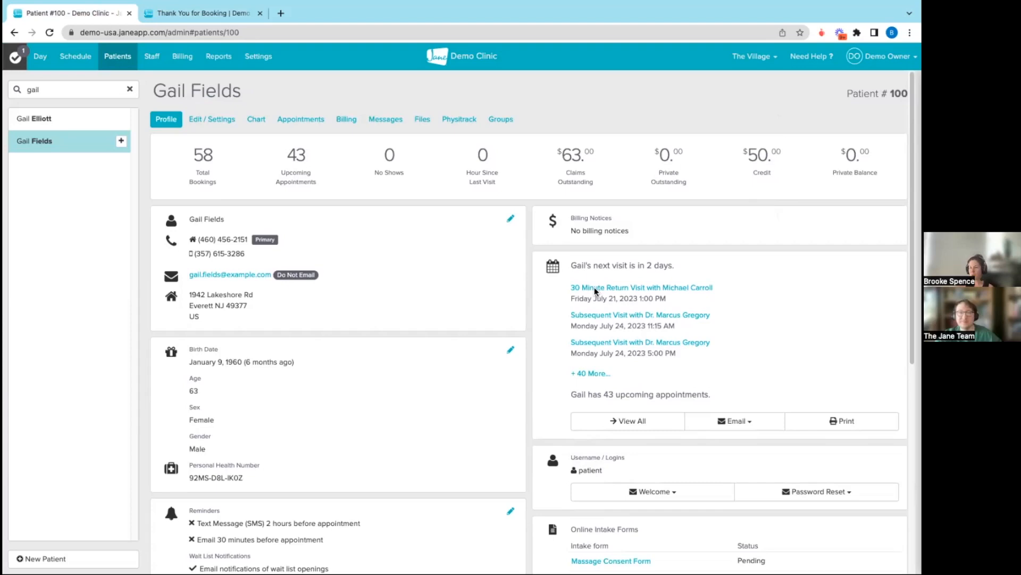
pyautogui.scroll(-2, 408, 390)
pyautogui.scroll(-4, 409, 389)
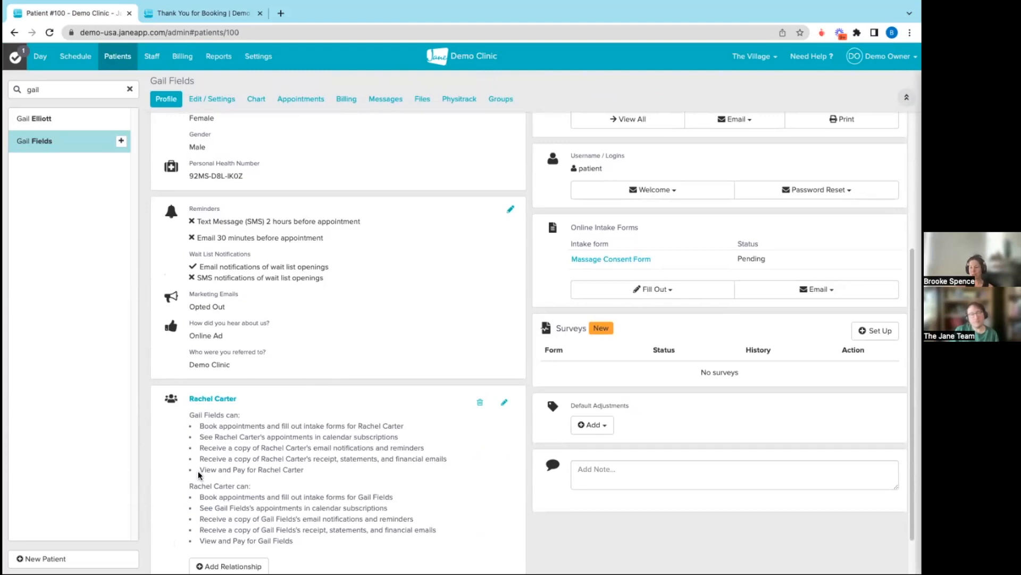
pyautogui.moveTo(199, 470); pyautogui.dragTo(334, 480)
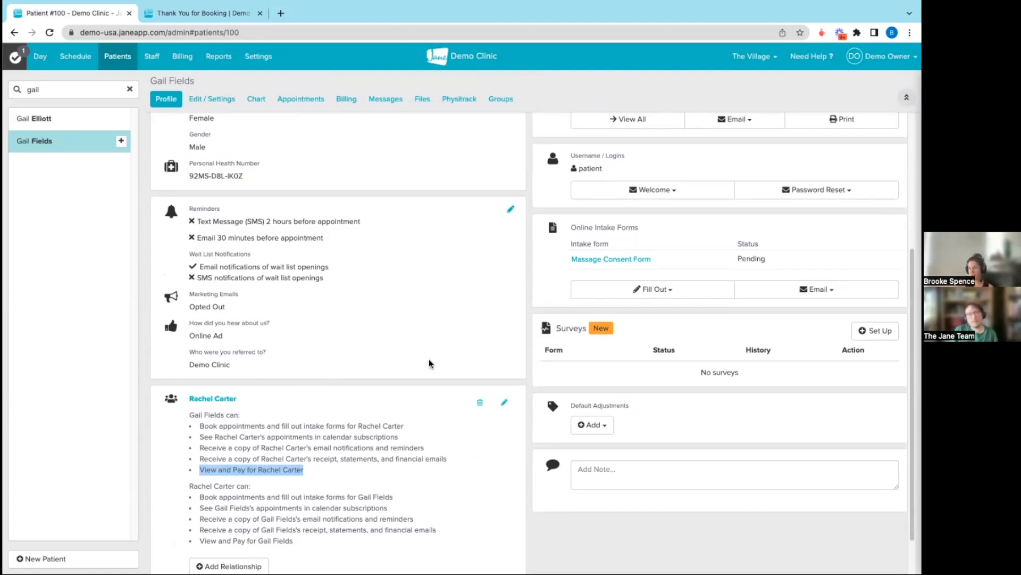
pyautogui.scroll(6, 614, 260)
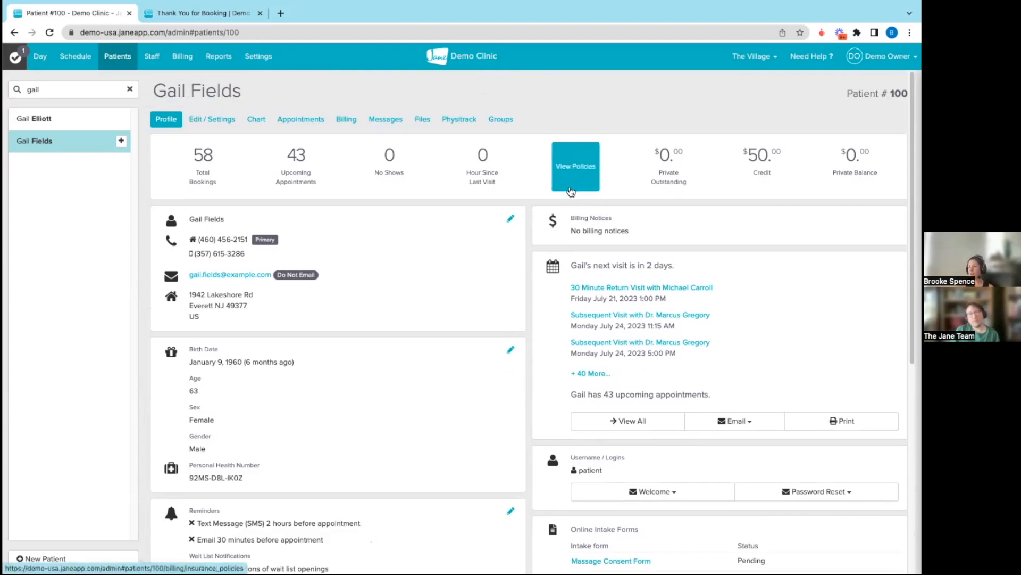
pyautogui.scroll(-6, 213, 346)
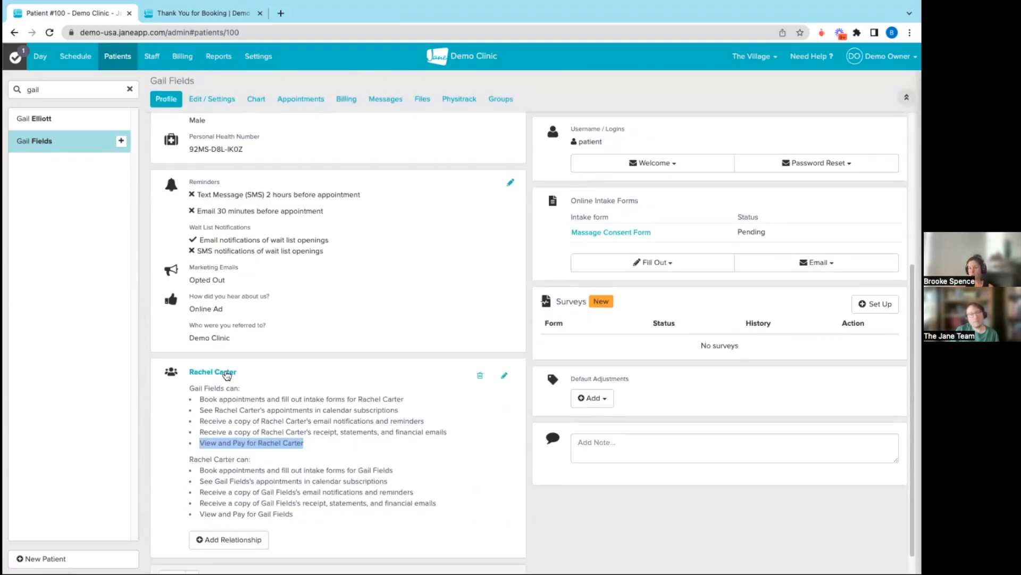
# From the related patient's profile, check the payment methods offered for the outstanding invoices, including the shared card, and close without paying
pyautogui.click(222, 371)
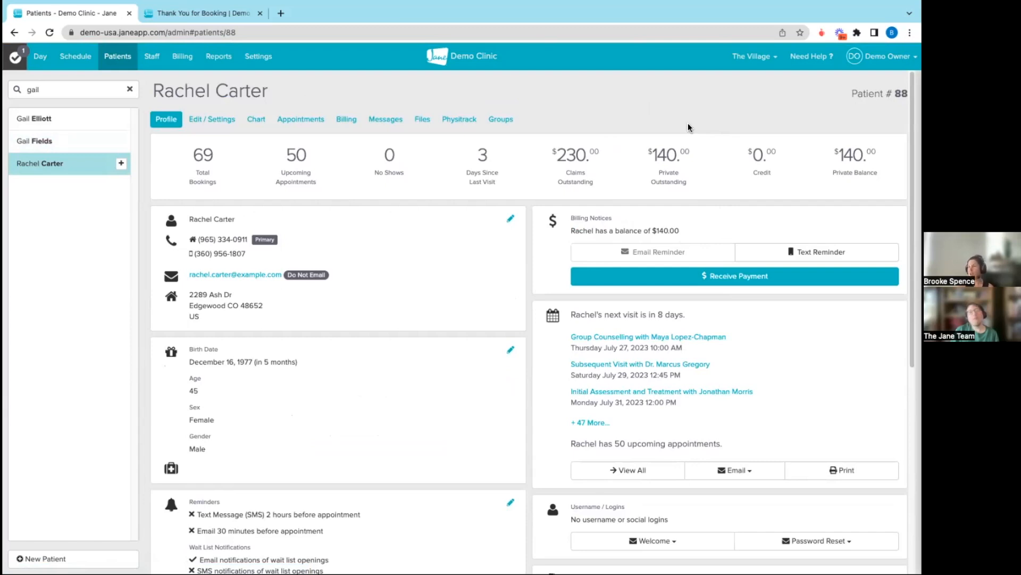
pyautogui.moveTo(694, 191)
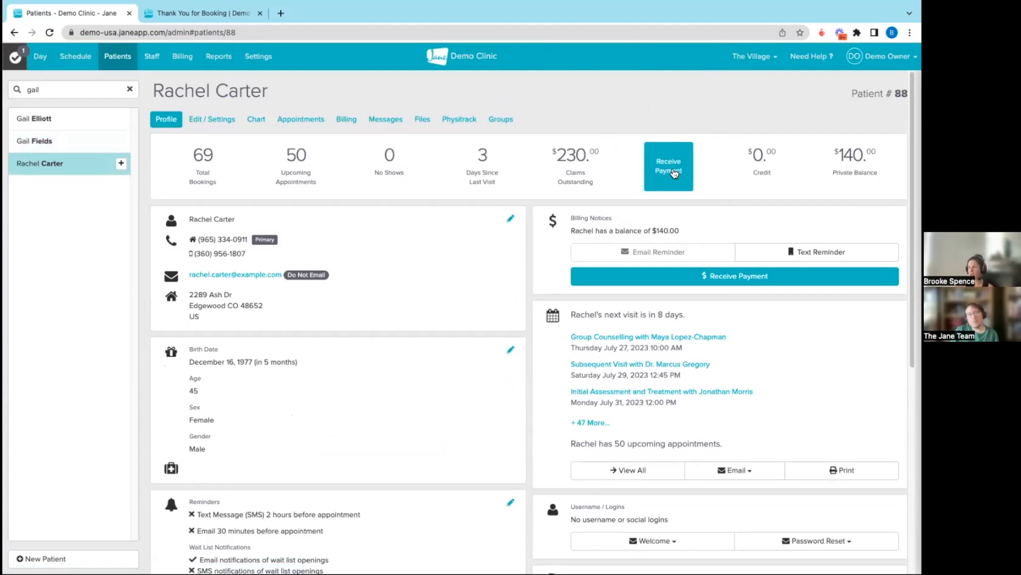
pyautogui.click(675, 174)
pyautogui.scroll(-3, 626, 319)
pyautogui.scroll(-2, 626, 319)
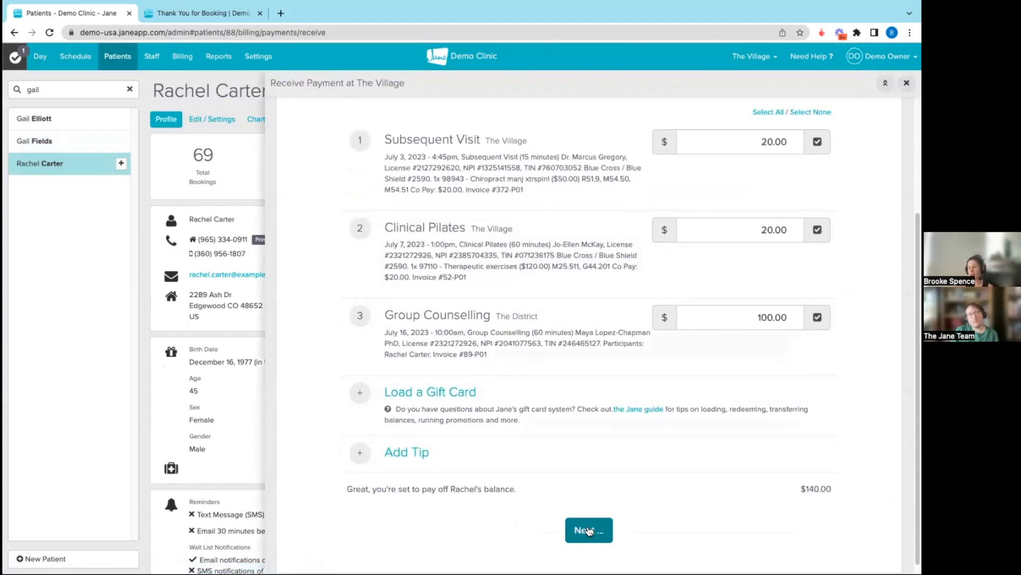
pyautogui.click(589, 530)
pyautogui.click(477, 289)
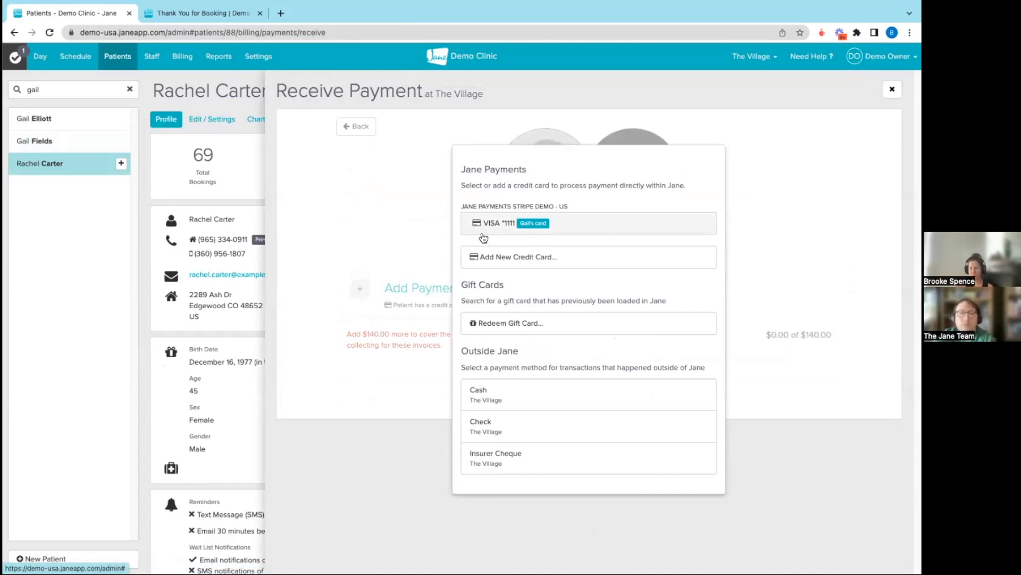
pyautogui.click(362, 213)
pyautogui.click(892, 89)
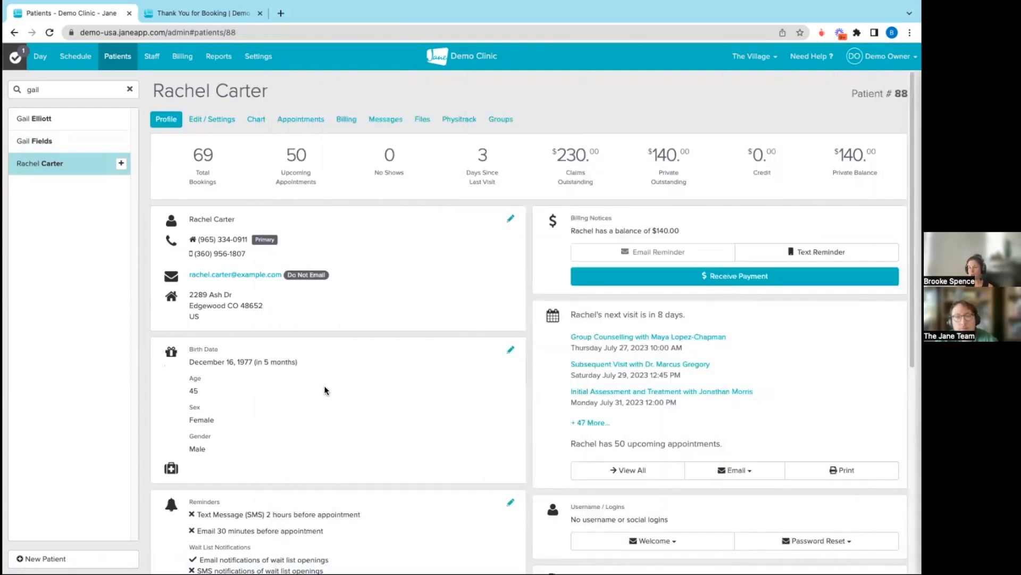
# Go back to the first patient's profile, start receiving a payment and show the unpaid invoices on connected accounts
pyautogui.scroll(-4, 326, 390)
pyautogui.click(202, 504)
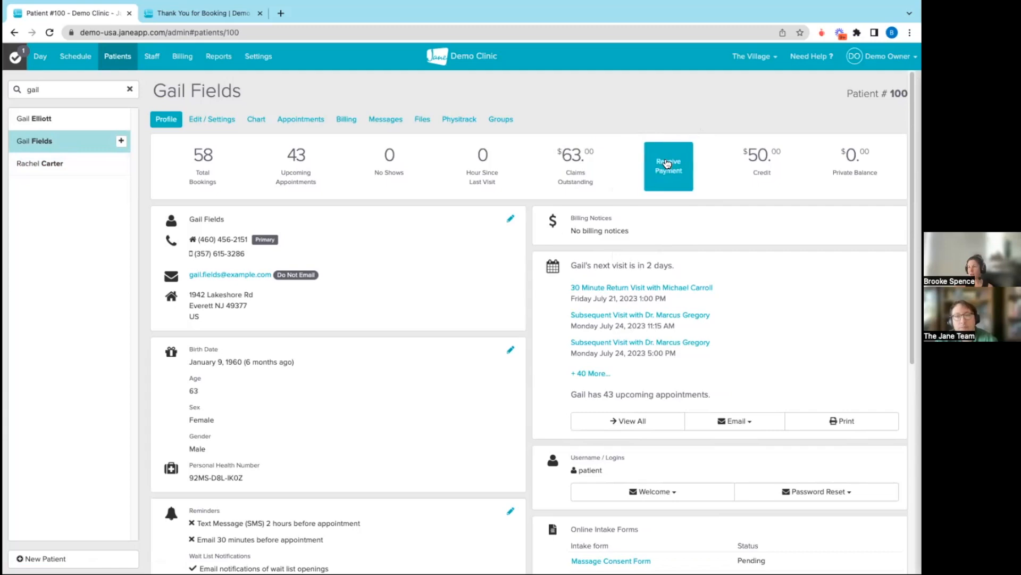
pyautogui.click(667, 163)
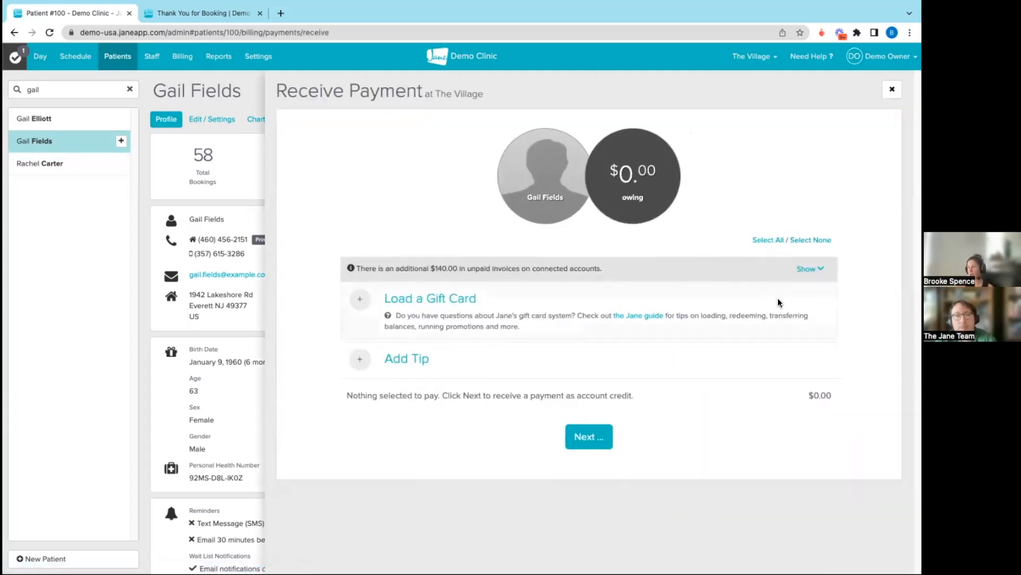
pyautogui.click(804, 270)
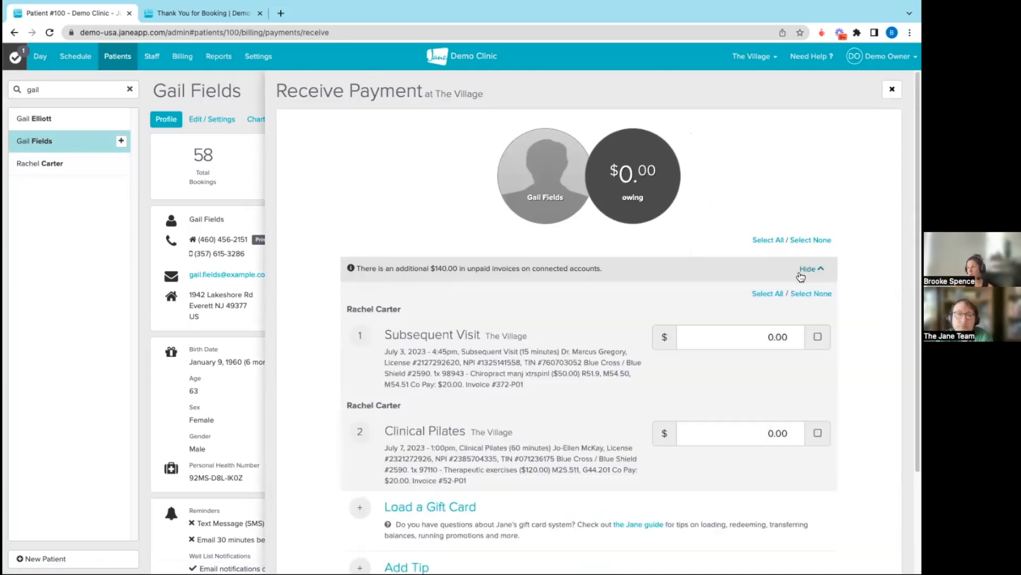
# Select the related patient's Subsequent Visit and Clinical Pilates invoices at $20.00 each for payment, leaving out the Group Counselling invoice
pyautogui.scroll(-2, 654, 372)
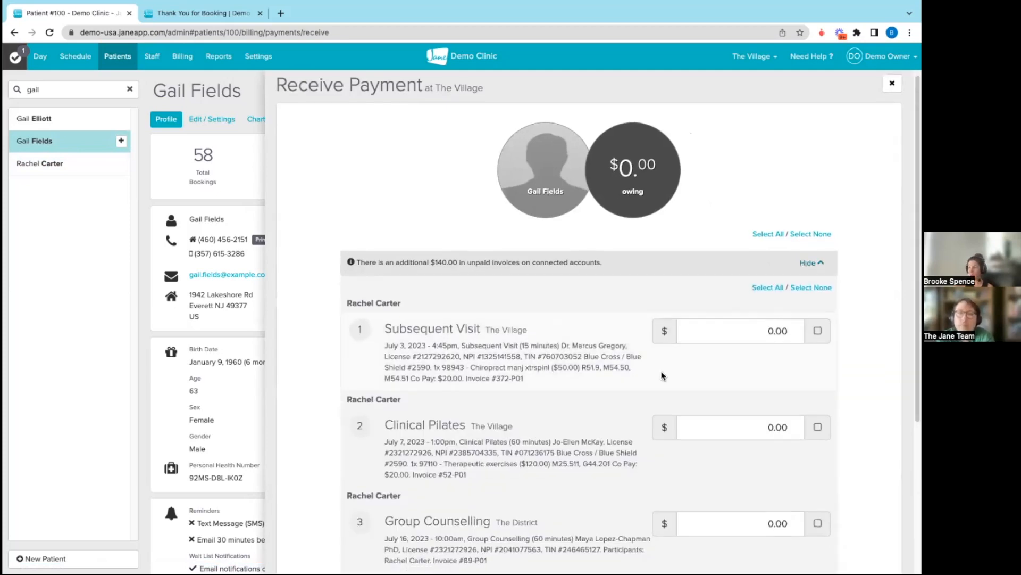
pyautogui.click(817, 240)
pyautogui.click(818, 336)
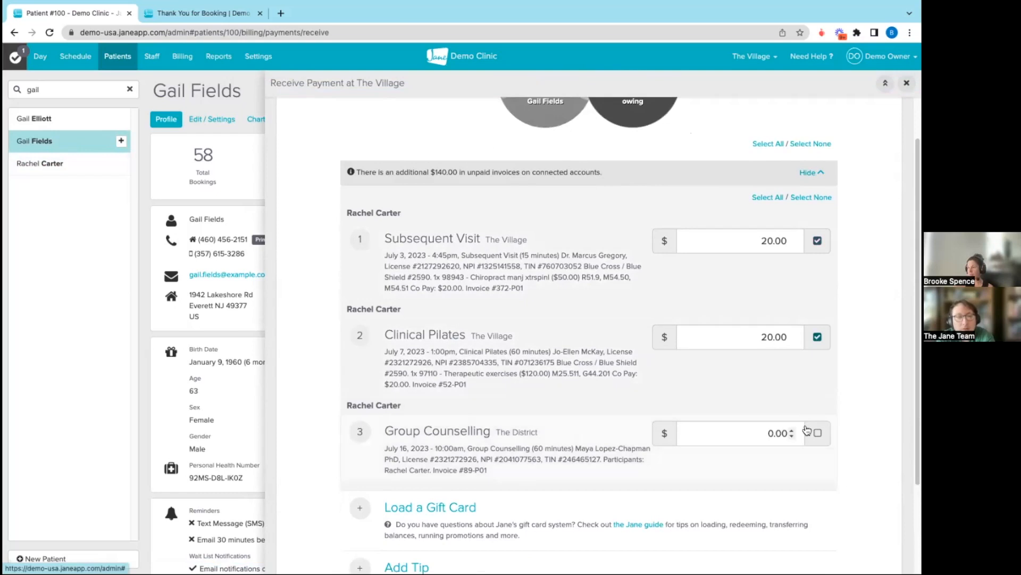
pyautogui.click(818, 433)
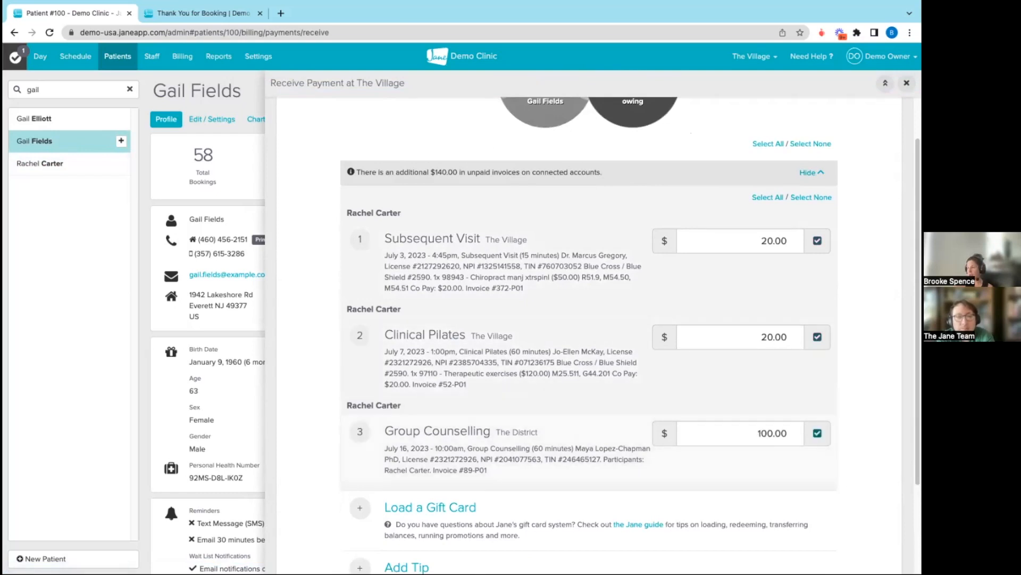
pyautogui.click(818, 432)
pyautogui.scroll(-3, 548, 373)
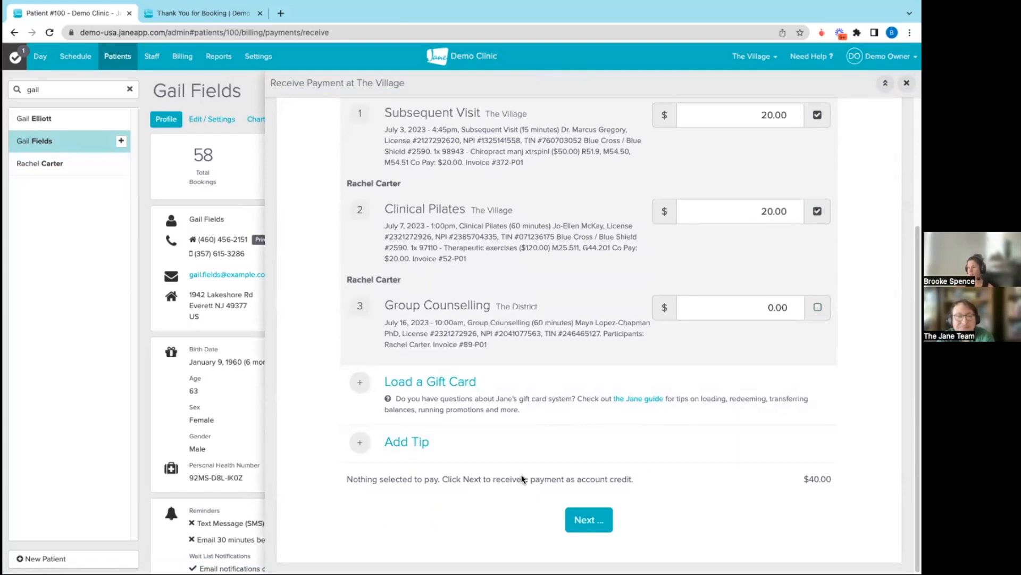
# Pay the two selected invoices with $40.00 of the first patient's account credit
pyautogui.click(596, 528)
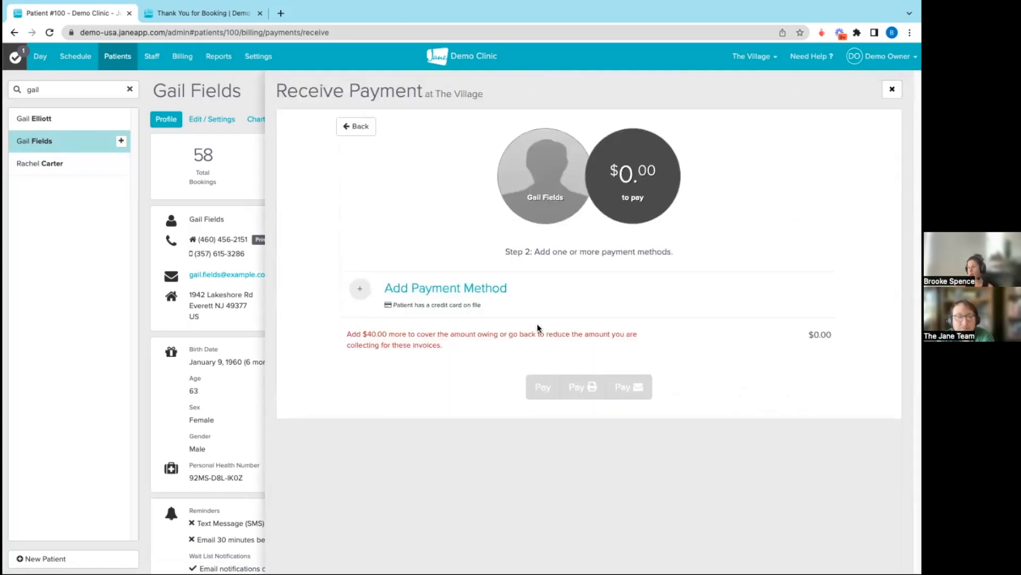
pyautogui.click(492, 290)
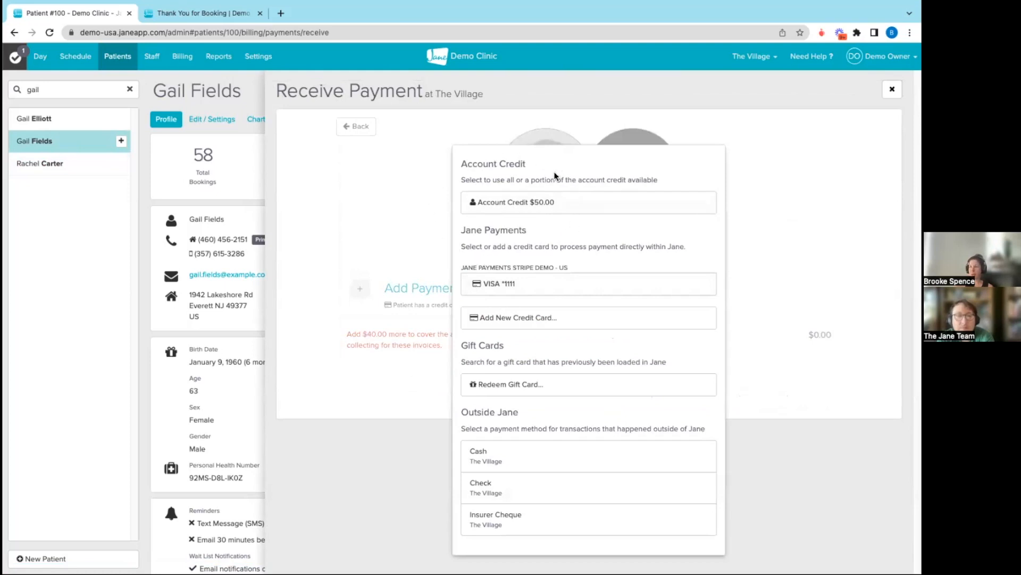
pyautogui.click(492, 211)
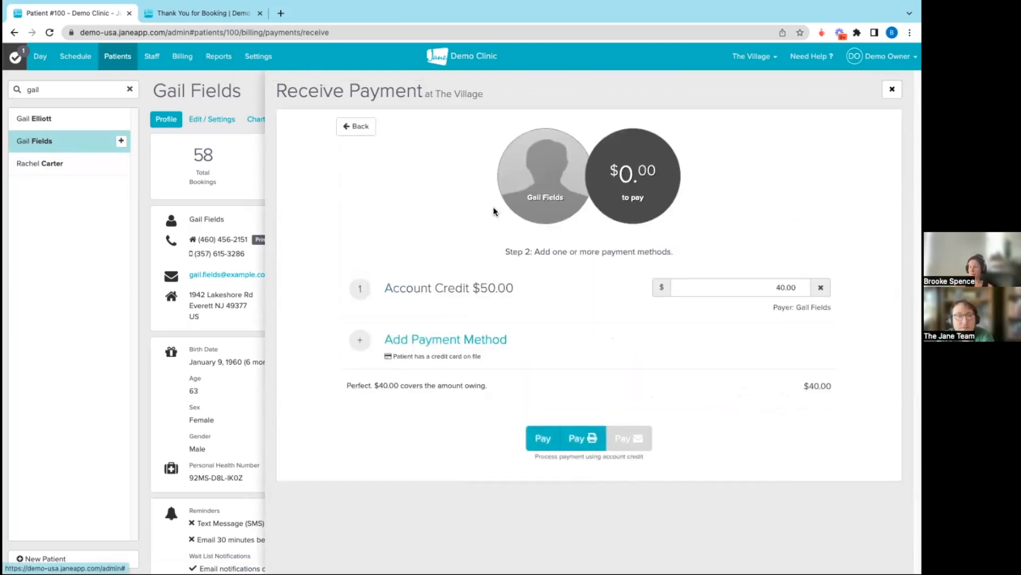
pyautogui.click(537, 438)
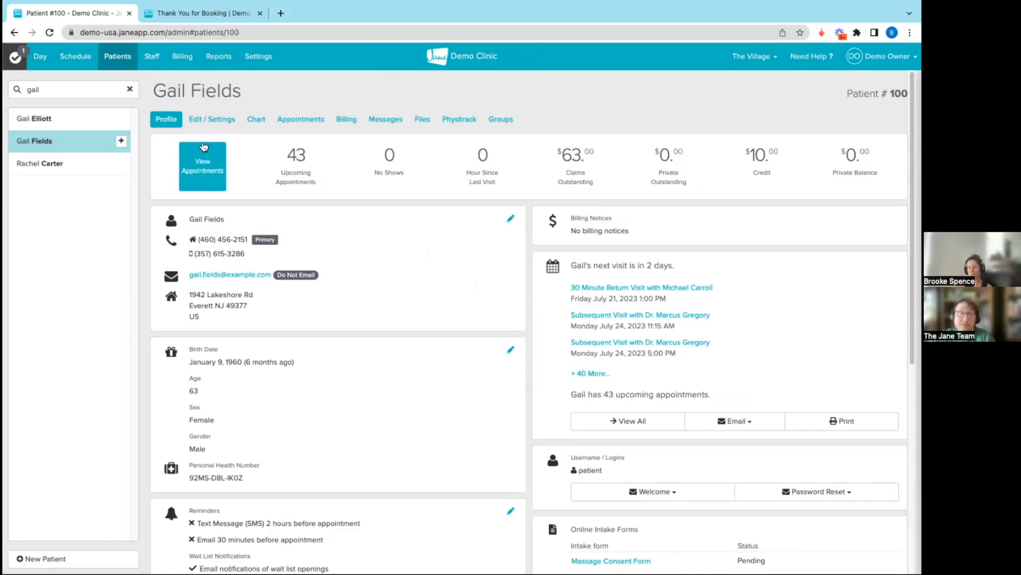
# Open the counsellor's schedule for July 23–29, 2023 and start a new appointment on Thursday, July 27 at 11:15 AM
pyautogui.click(73, 60)
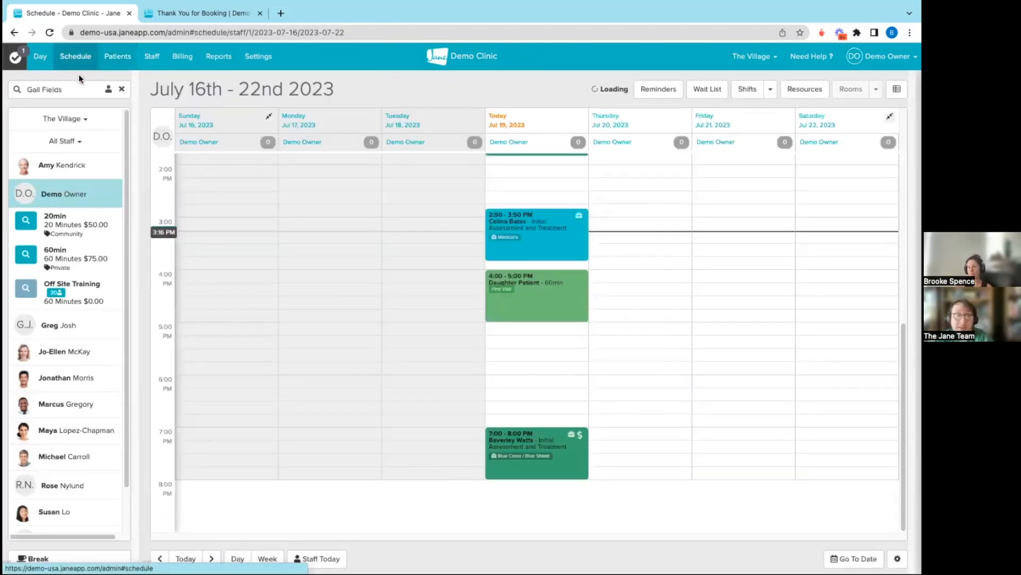
pyautogui.click(72, 429)
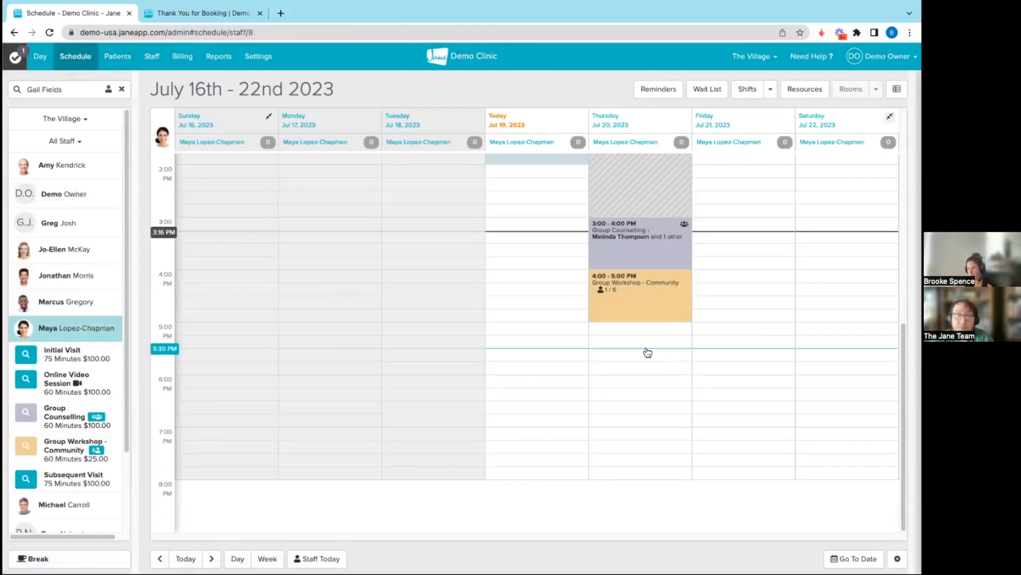
pyautogui.scroll(6, 652, 351)
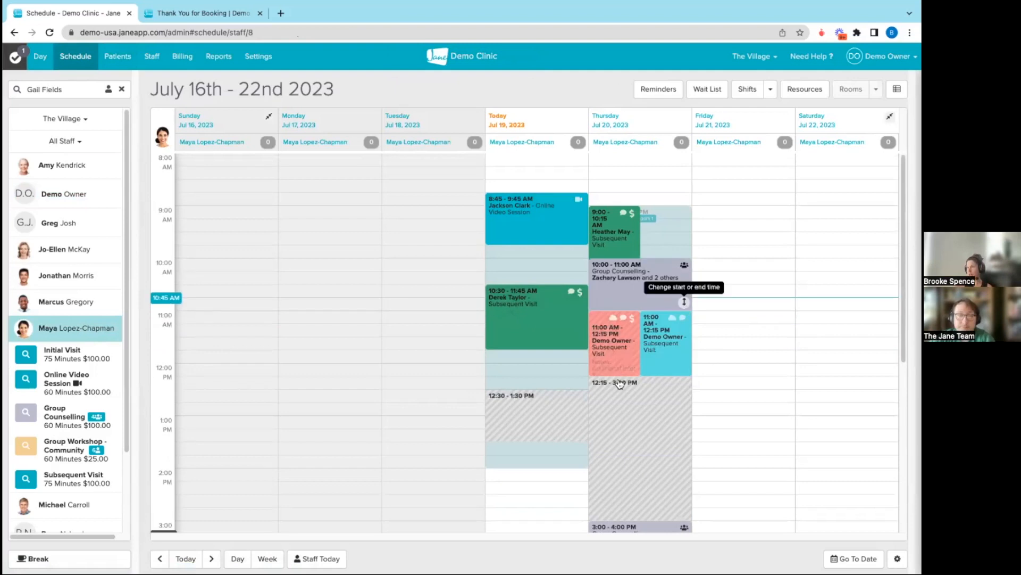
pyautogui.click(212, 558)
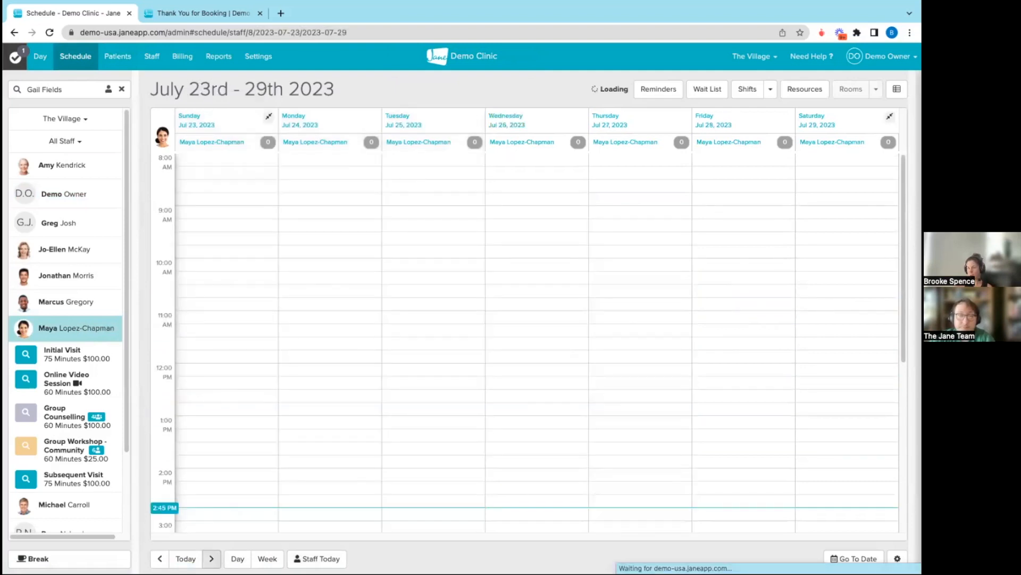
pyautogui.scroll(-2, 623, 444)
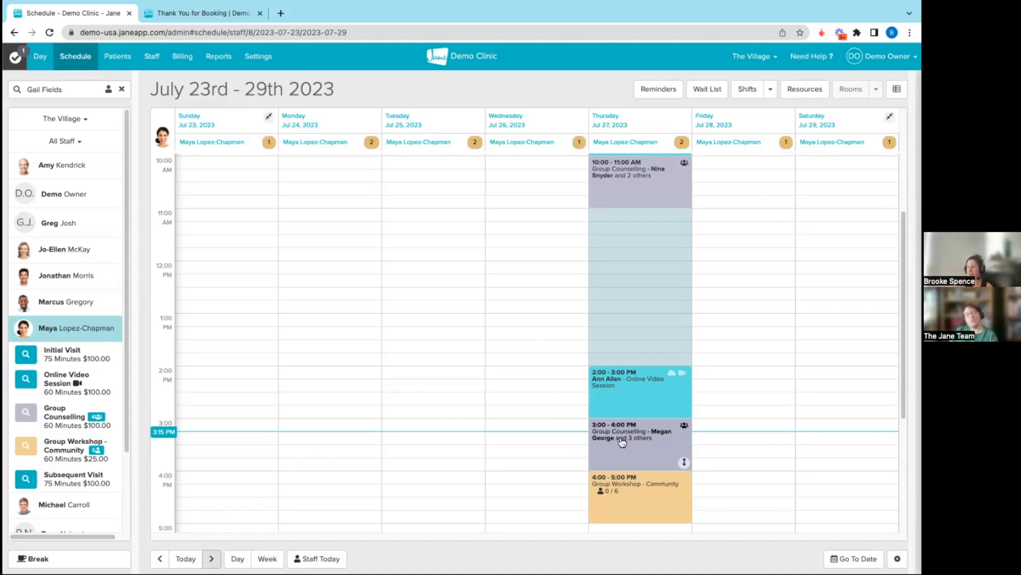
pyautogui.scroll(1, 668, 394)
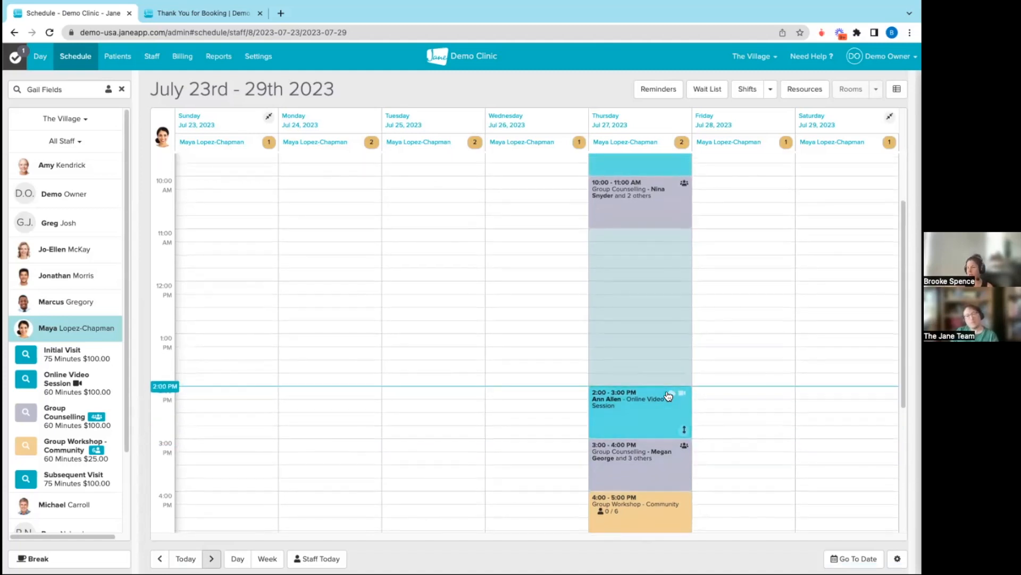
pyautogui.click(629, 247)
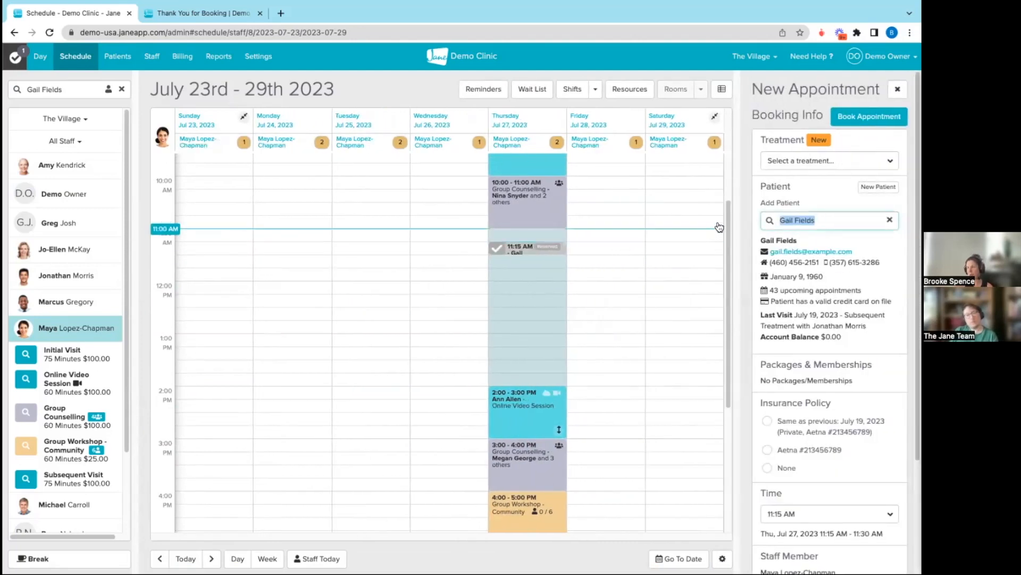
# Book the appointment as Group Counselling, adding the two-member group of the linked patients as participants
pyautogui.click(829, 161)
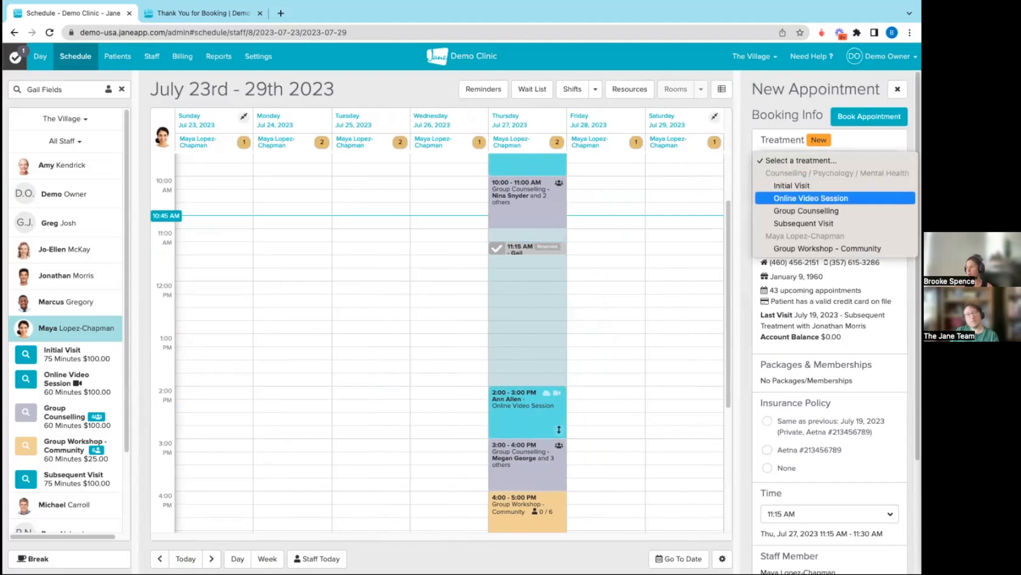
pyautogui.click(795, 211)
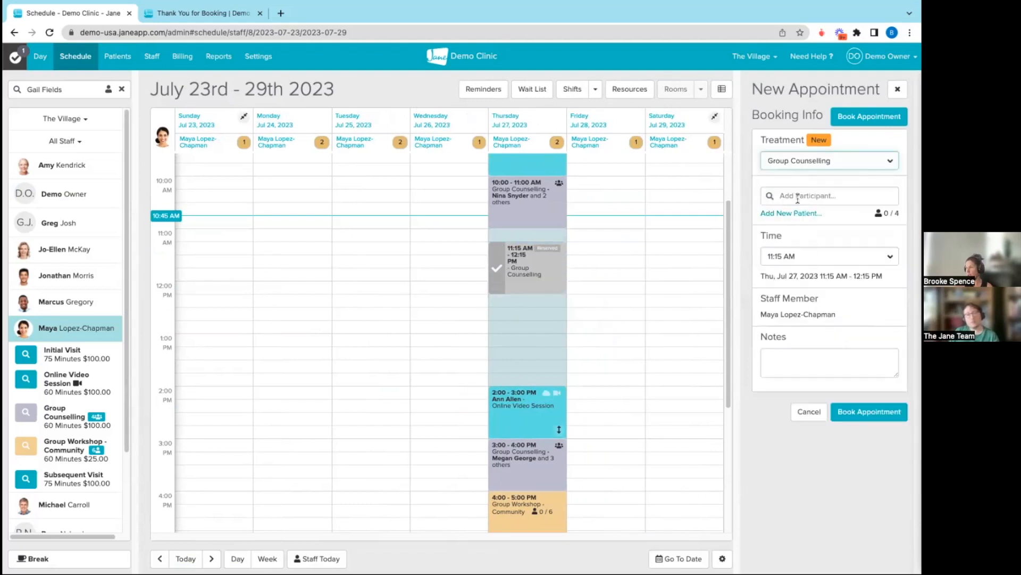
pyautogui.click(795, 195)
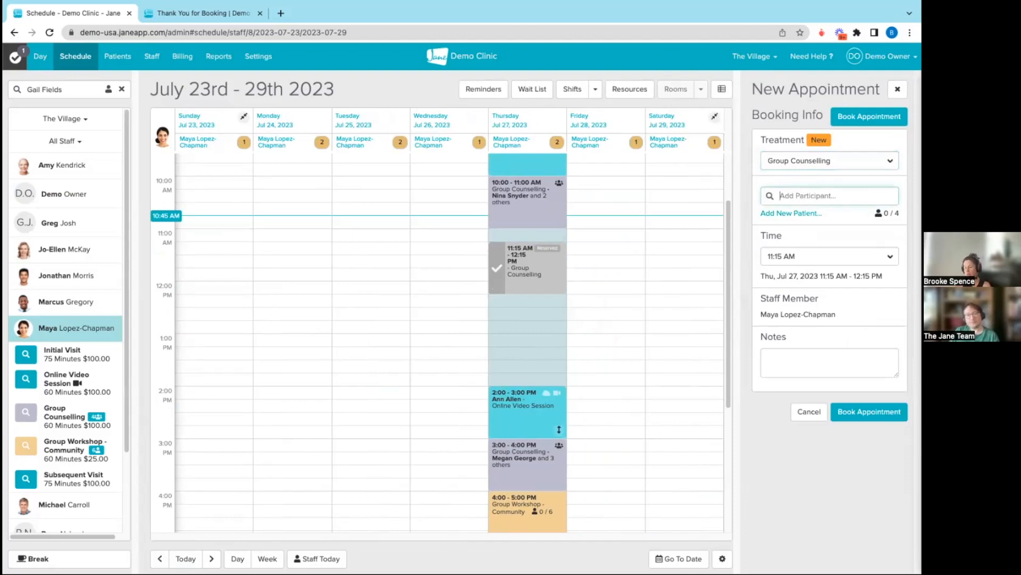
pyautogui.write('gail')
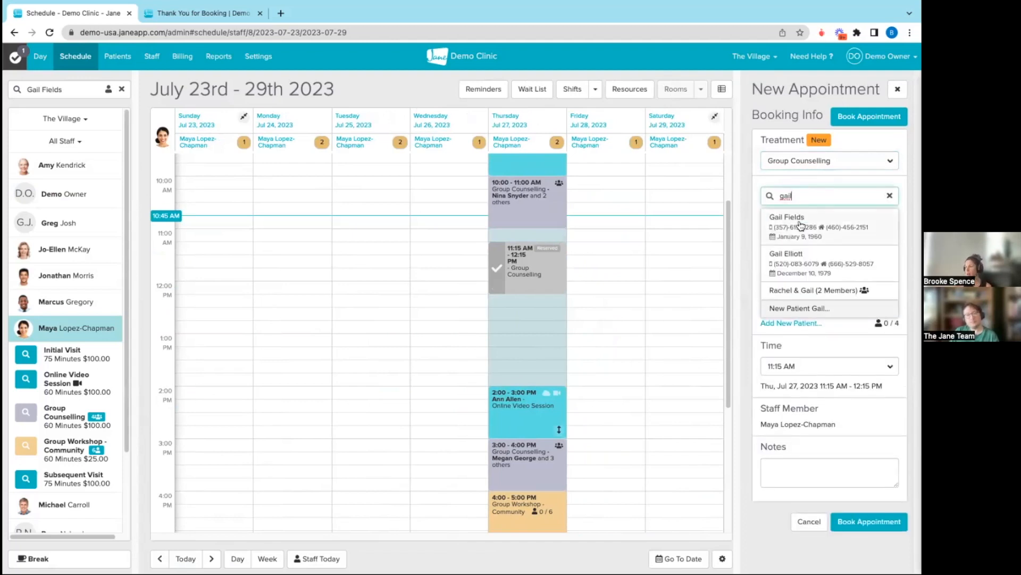
pyautogui.click(791, 291)
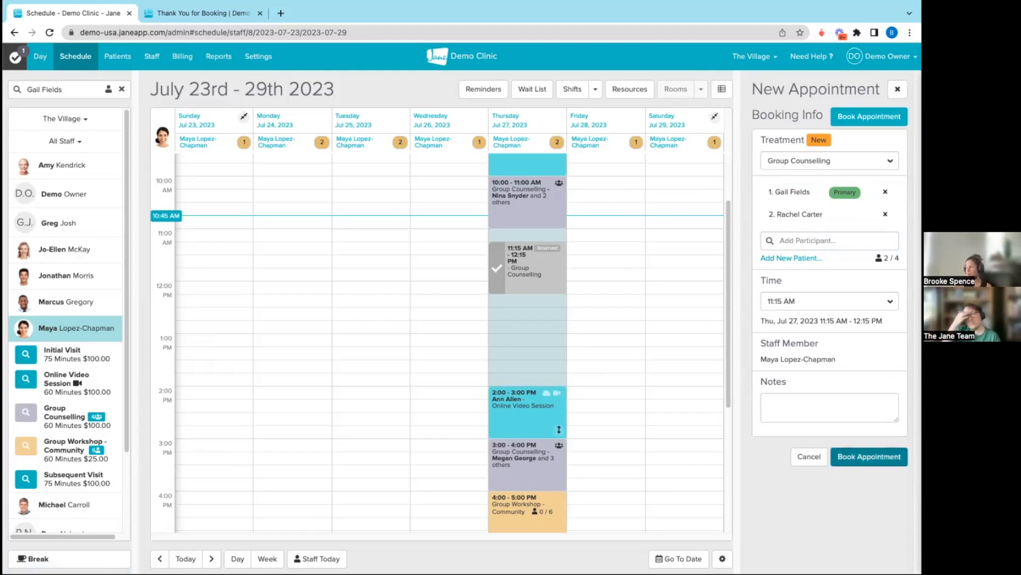
pyautogui.click(869, 457)
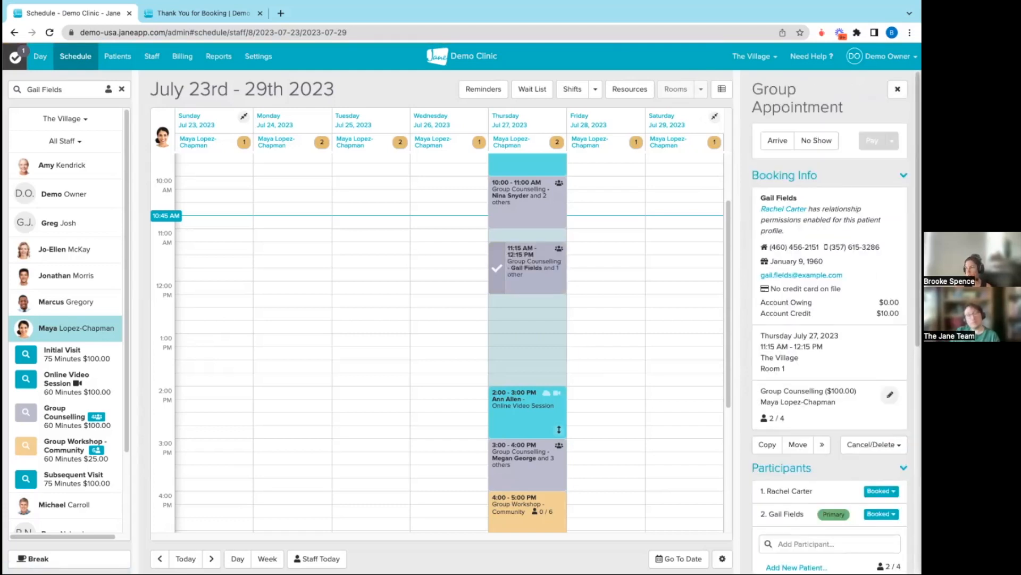
# Mark the group appointment as arrived, check the payment methods for the first patient's $100.00 invoice, and close without paying
pyautogui.click(771, 140)
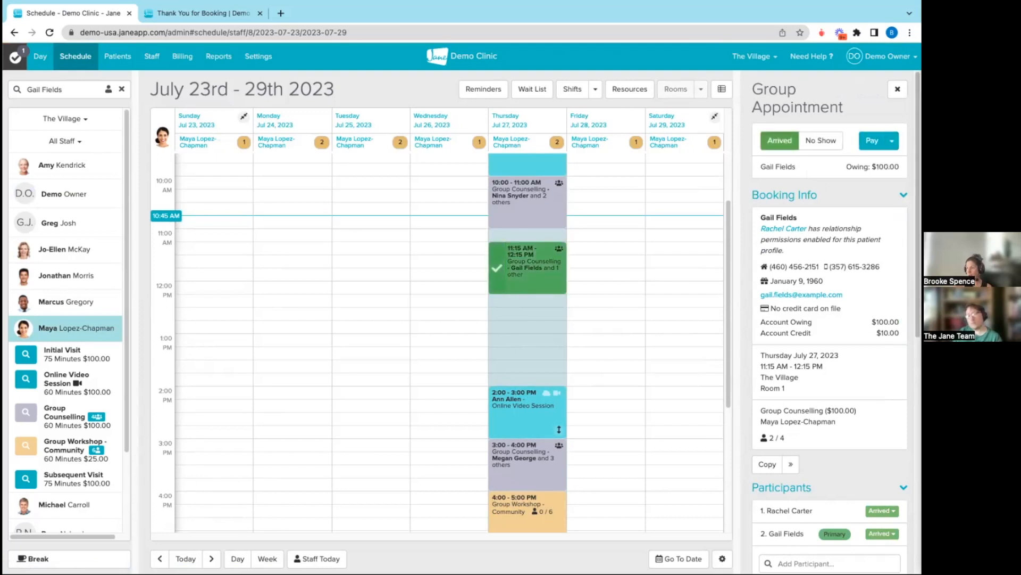
pyautogui.scroll(-2, 830, 319)
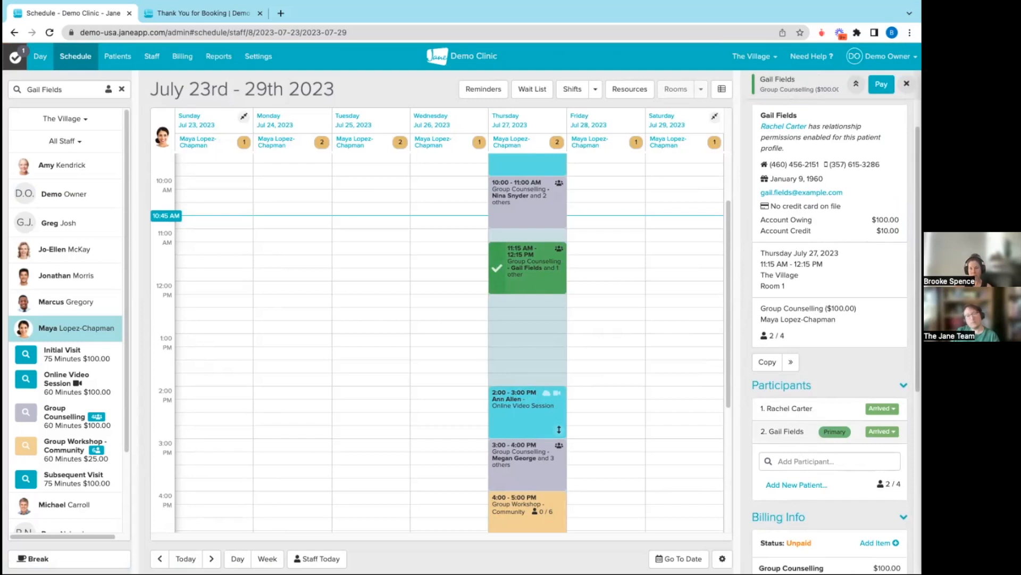
pyautogui.scroll(3, 830, 320)
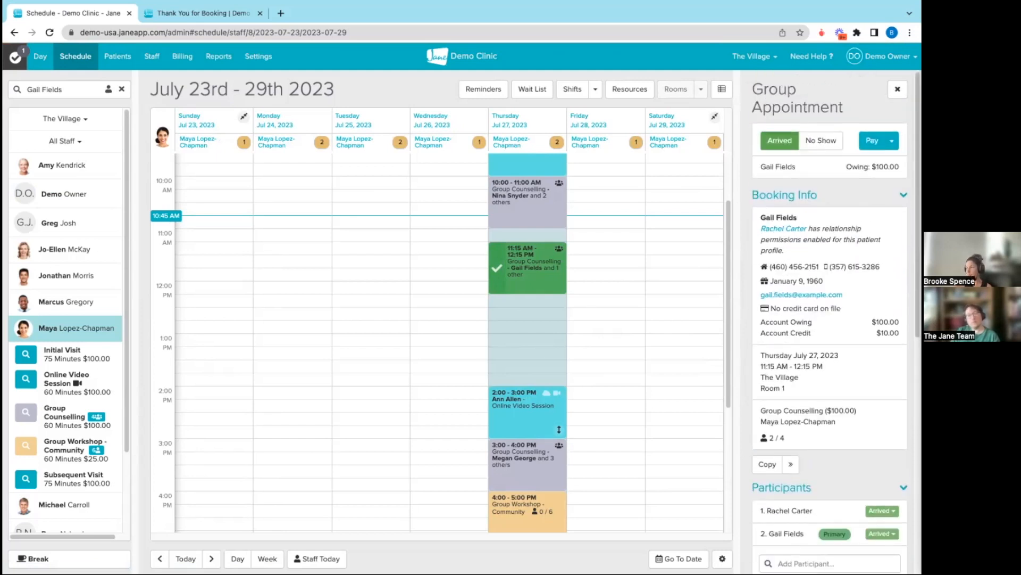
pyautogui.click(874, 141)
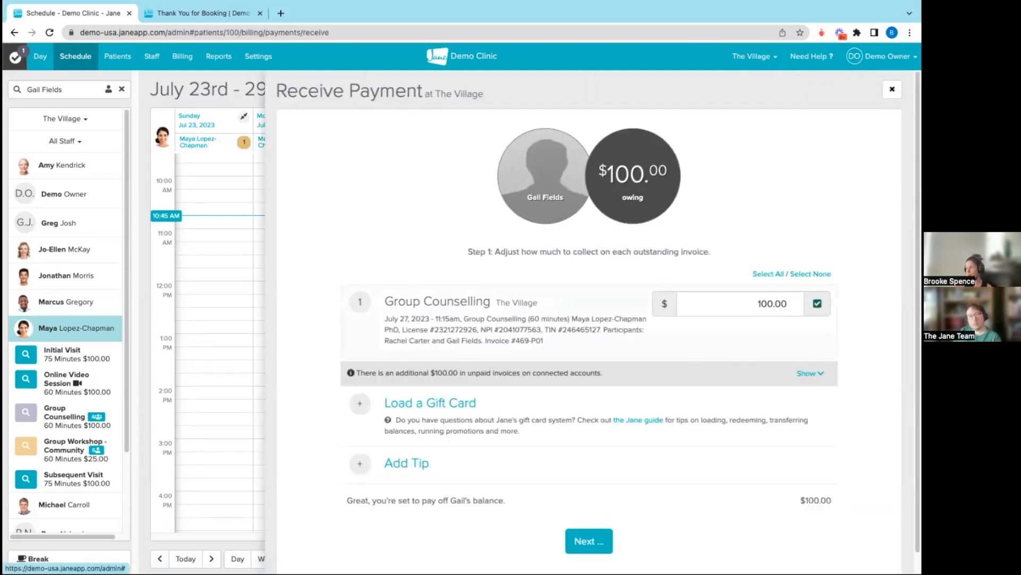
pyautogui.click(586, 543)
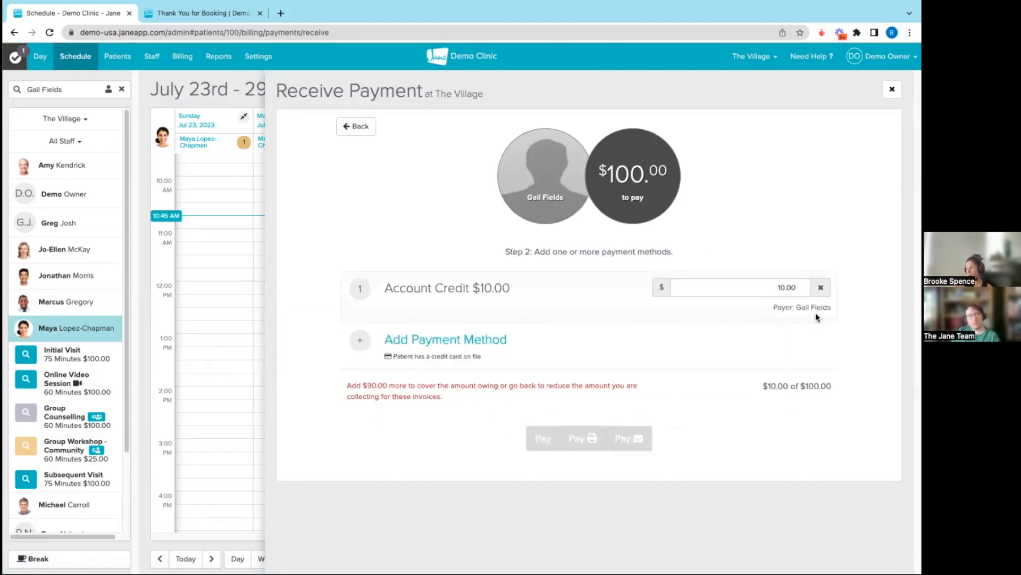
pyautogui.click(892, 89)
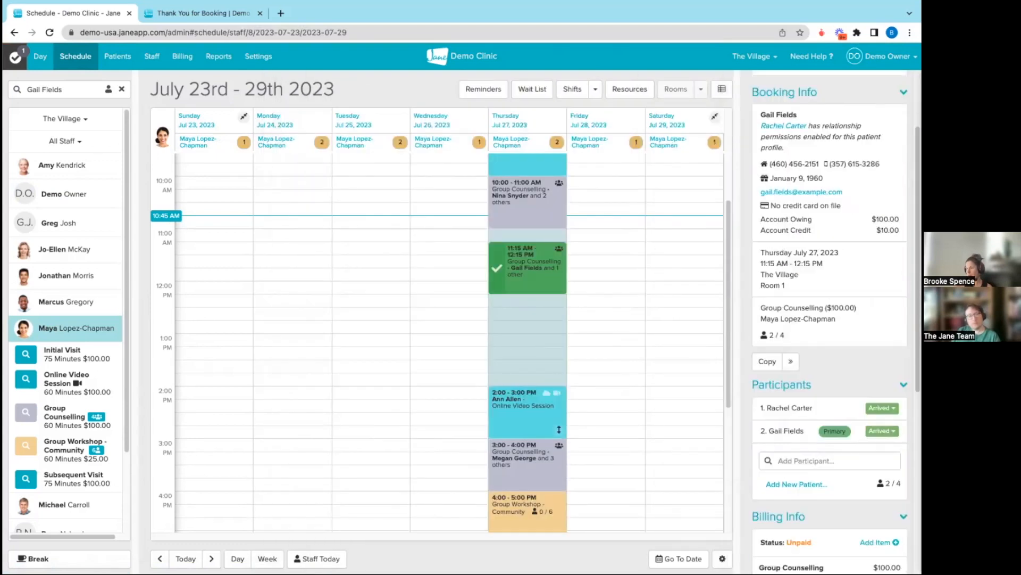
# Mark the group appointment as un-arrived and set the related patient as its primary patient
pyautogui.click(791, 361)
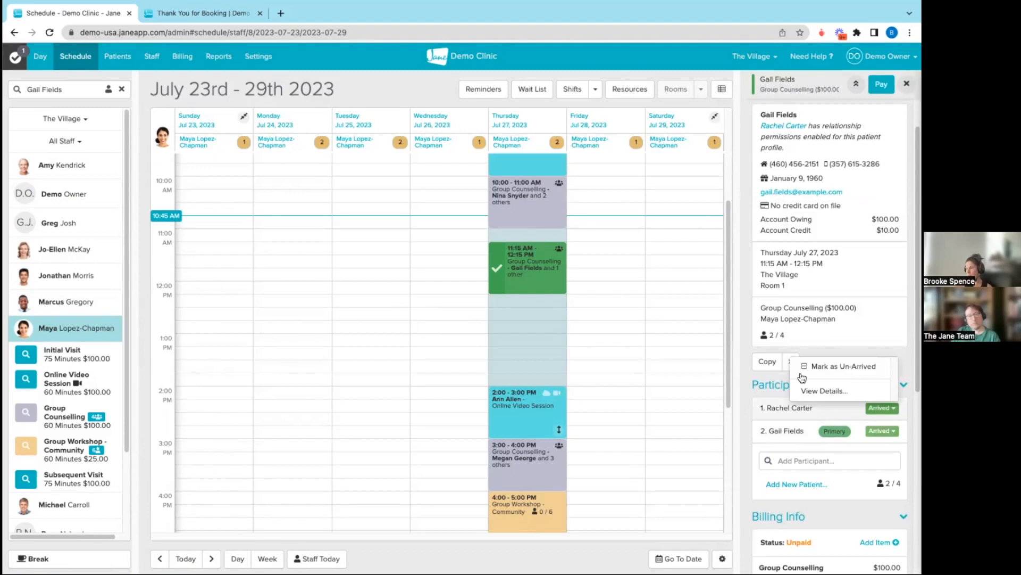
pyautogui.click(820, 391)
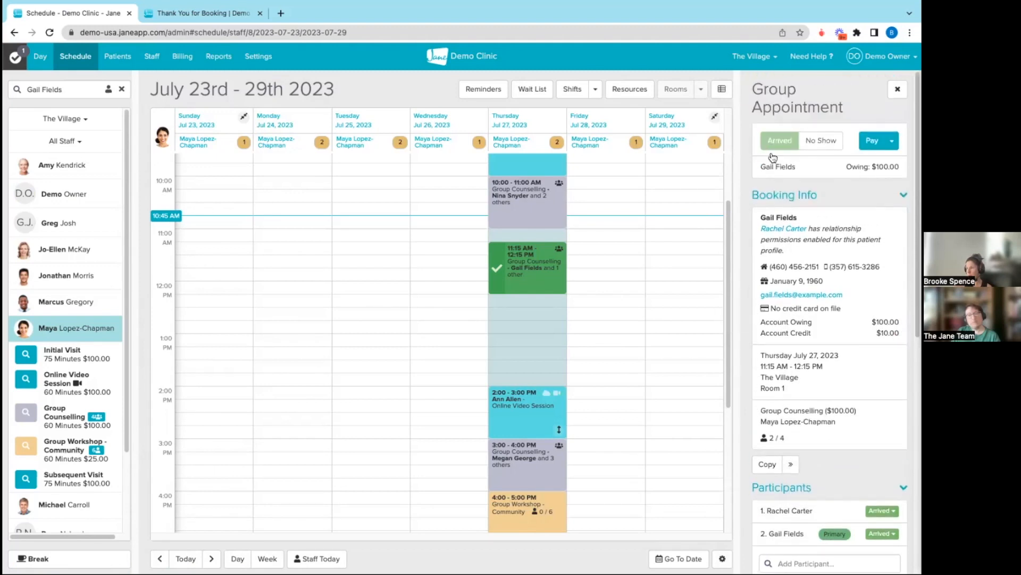
pyautogui.click(881, 491)
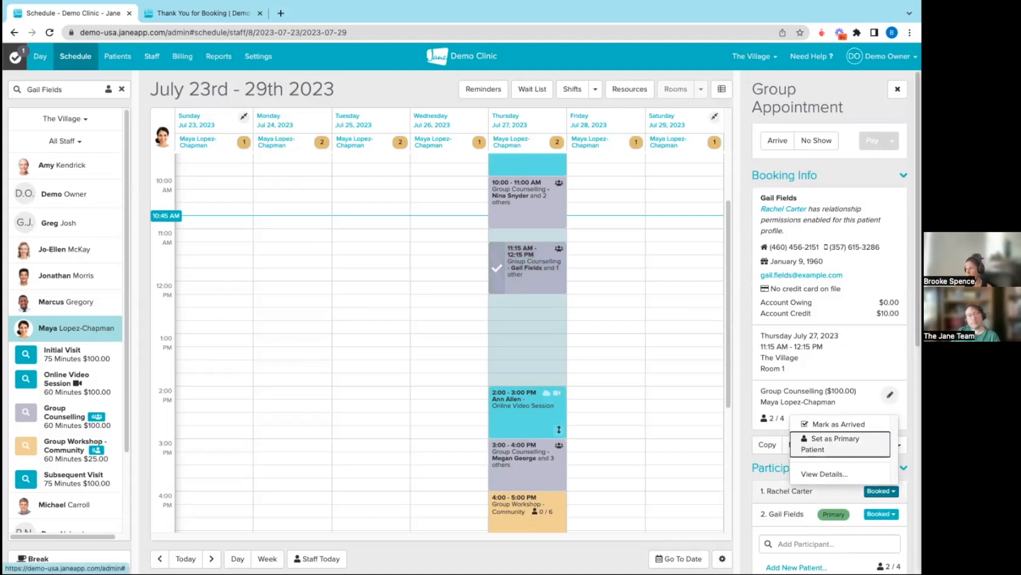
pyautogui.click(836, 441)
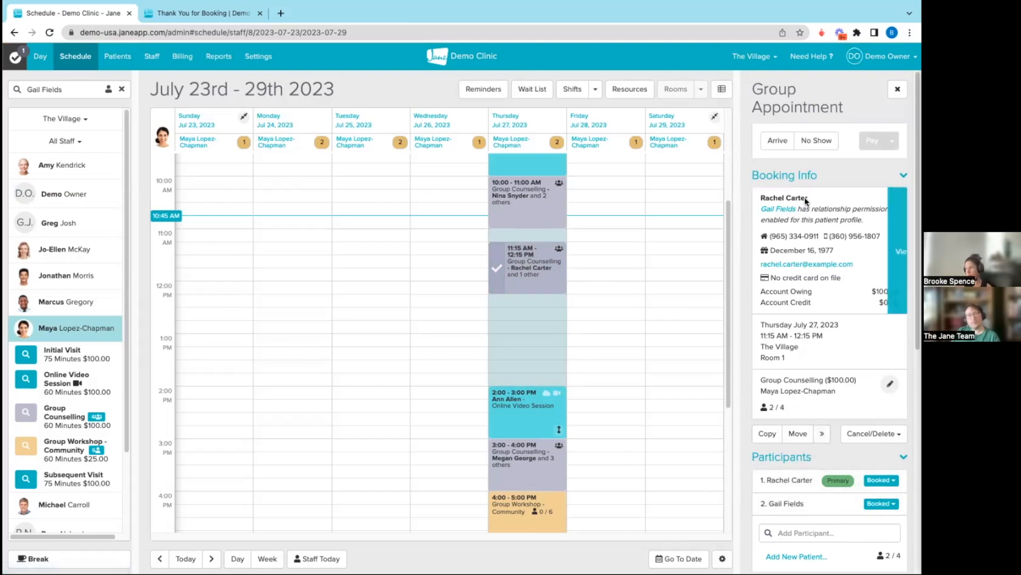
# Mark the appointment as arrived and start a payment of $50.00 on the July 27 Group Counselling invoice, leaving out the July 16 invoice
pyautogui.click(777, 142)
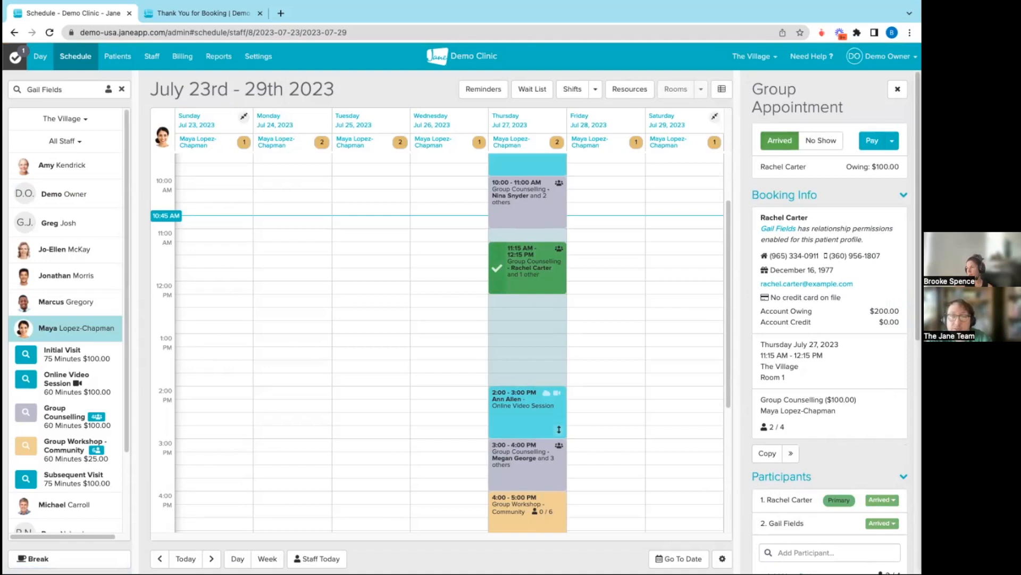
pyautogui.click(872, 140)
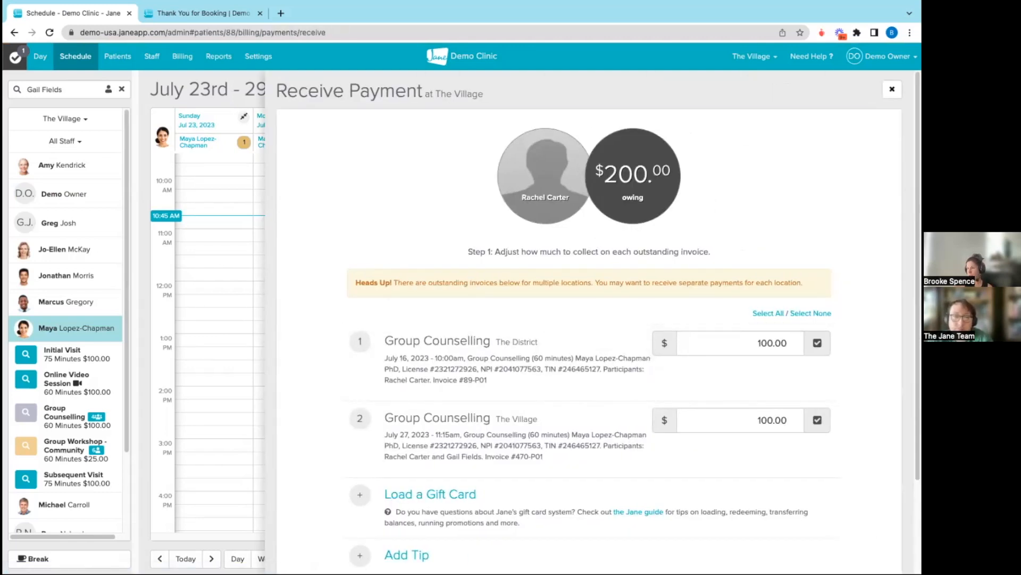
pyautogui.click(892, 89)
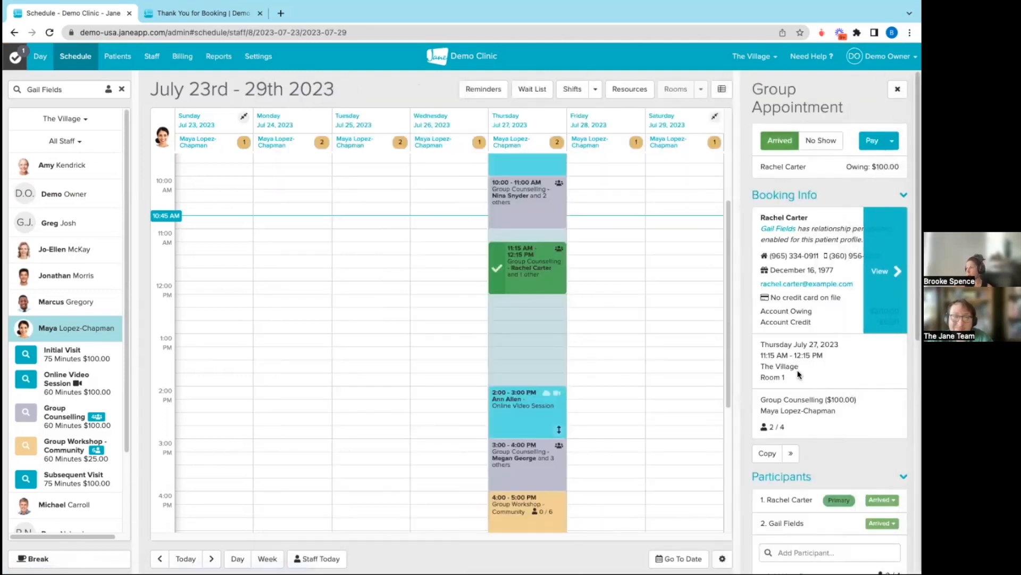
pyautogui.click(873, 141)
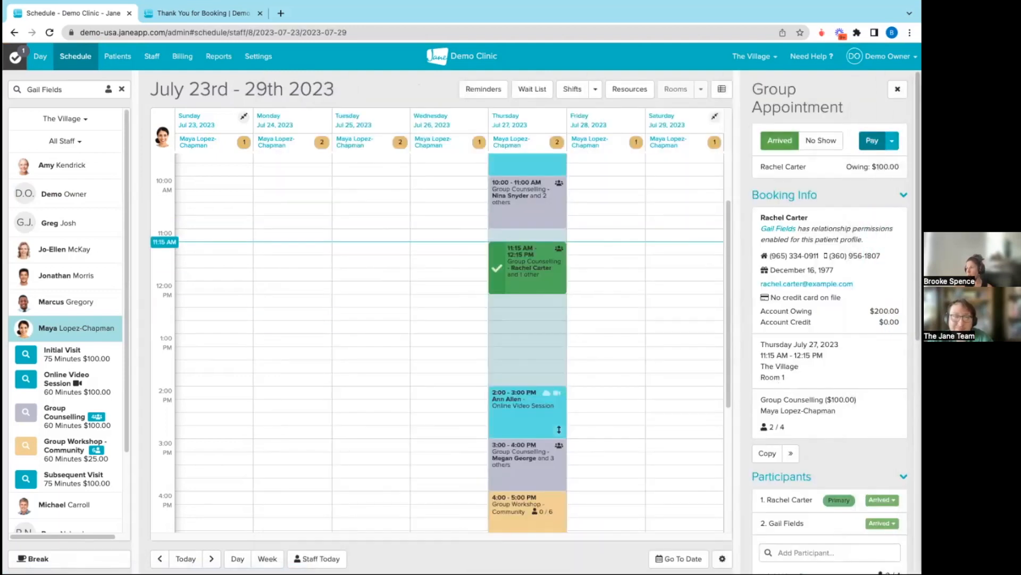
pyautogui.click(817, 343)
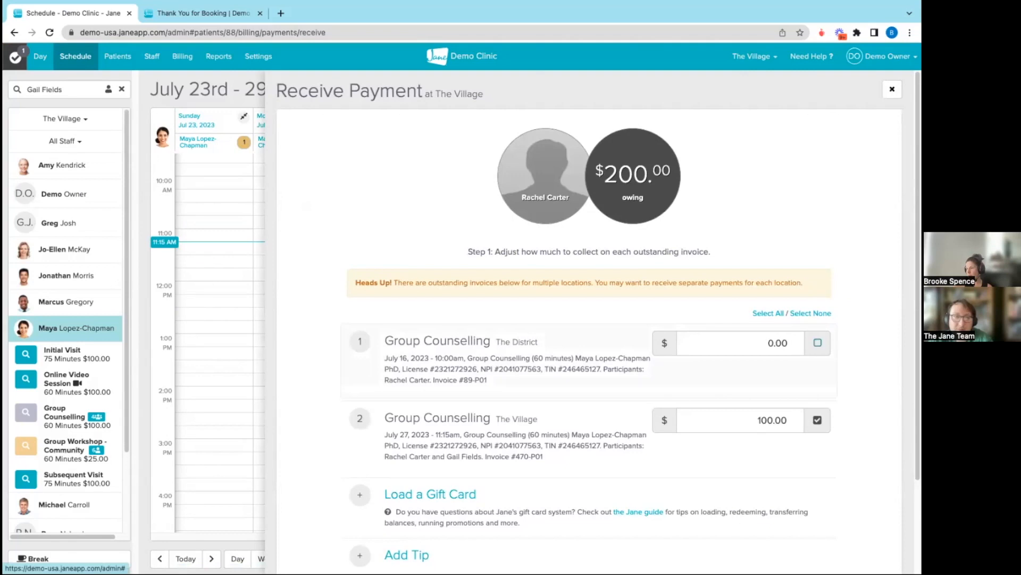
pyautogui.doubleClick(773, 421)
pyautogui.write('50')
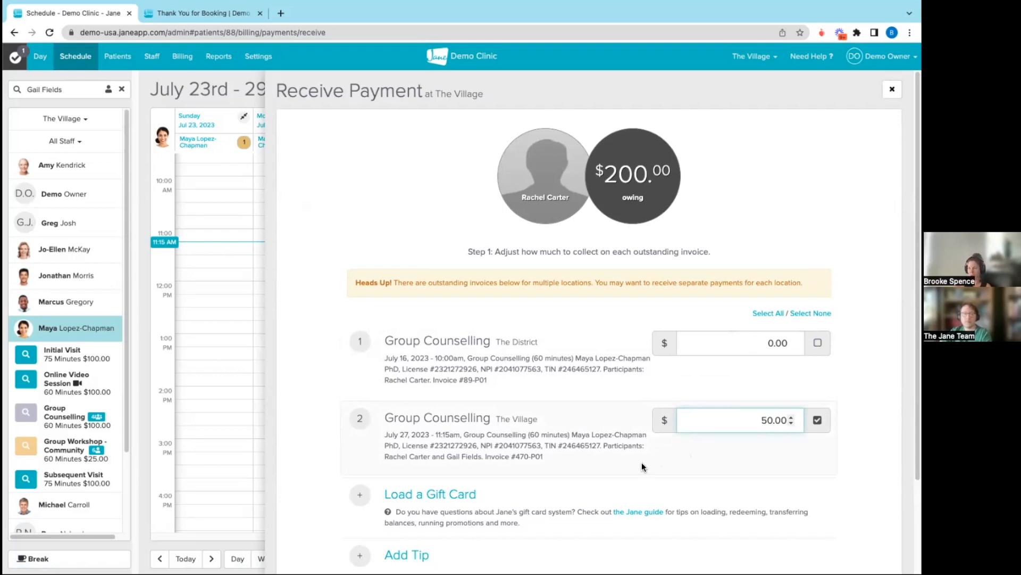
# Pay the $50.00 in cash at The Village with the related patient as payer
pyautogui.scroll(-2, 641, 463)
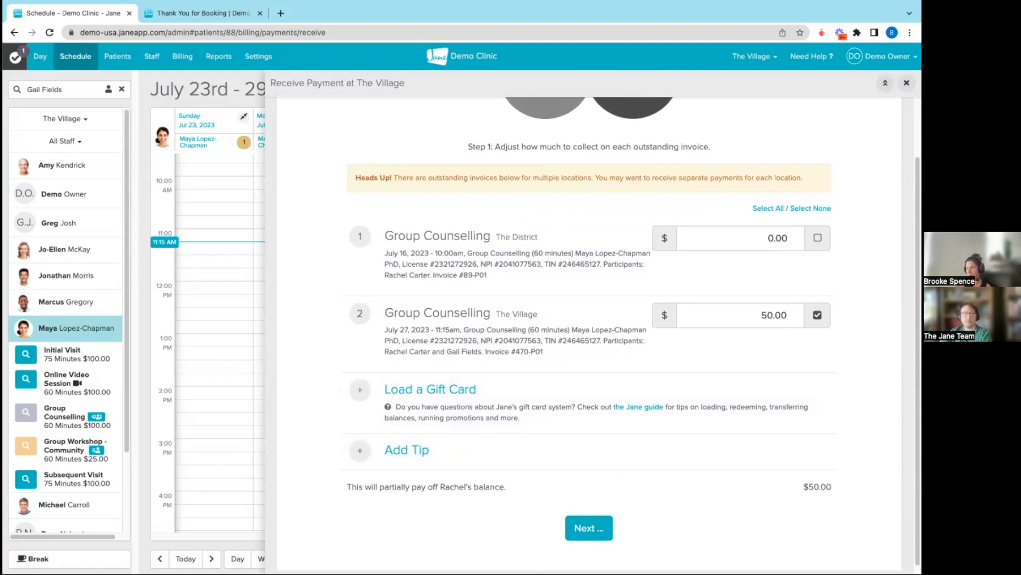
pyautogui.click(587, 541)
pyautogui.click(487, 292)
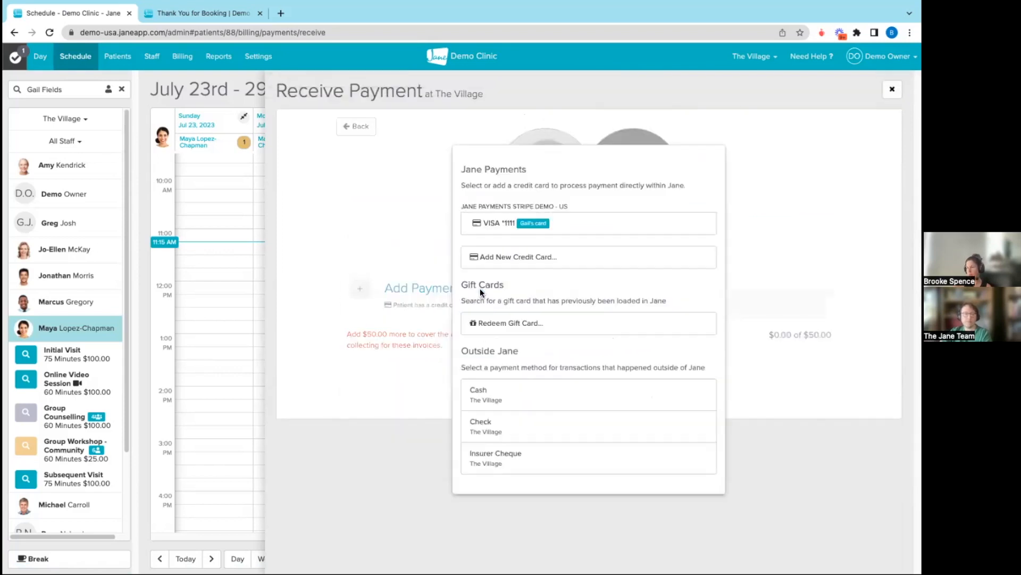
pyautogui.click(481, 397)
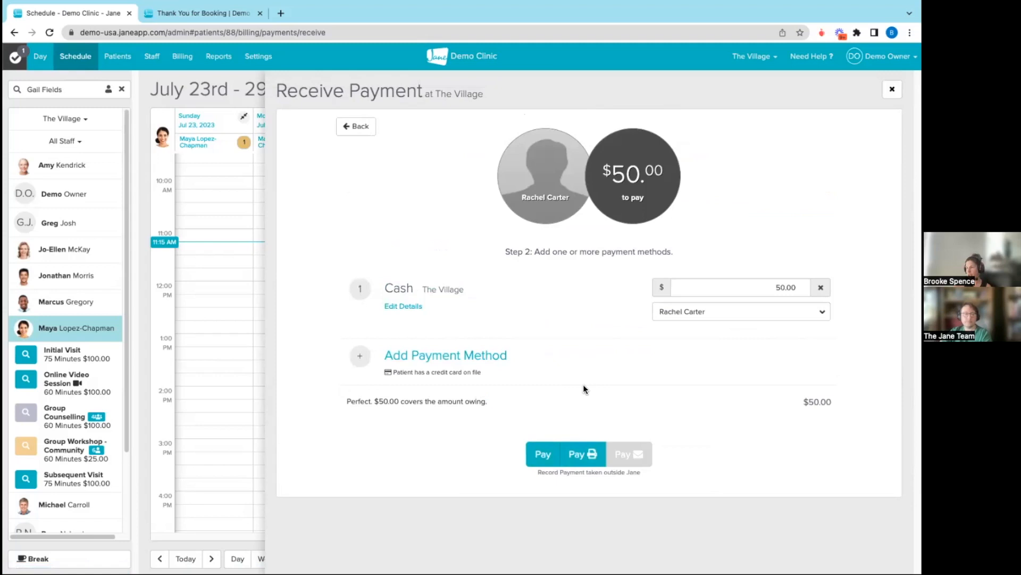
pyautogui.click(541, 456)
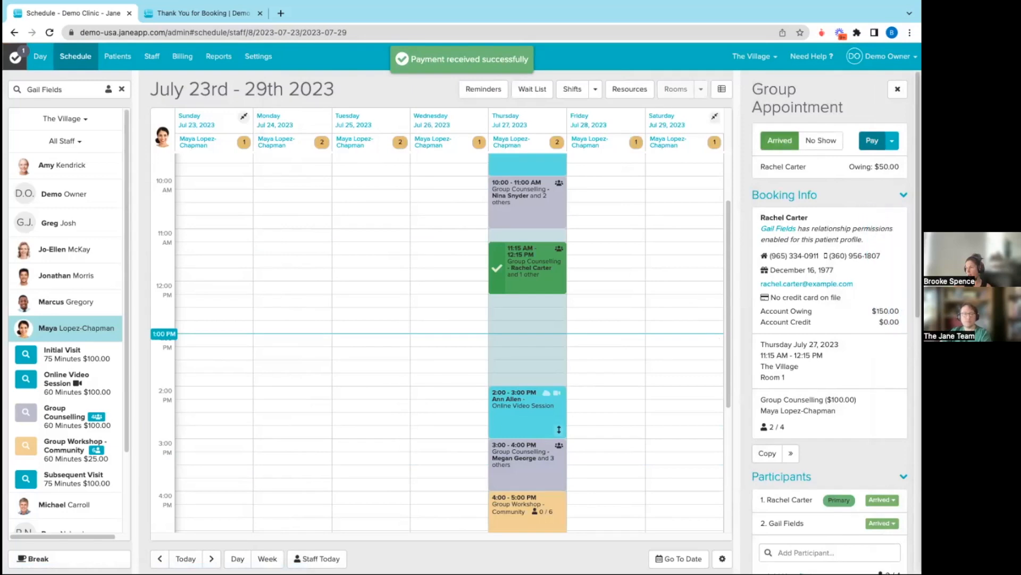
# Pay the remaining $50.00 of the July 27 Group Counselling invoice in cash with the first patient as payer, leaving out the July 16 invoice
pyautogui.click(872, 141)
pyautogui.click(812, 343)
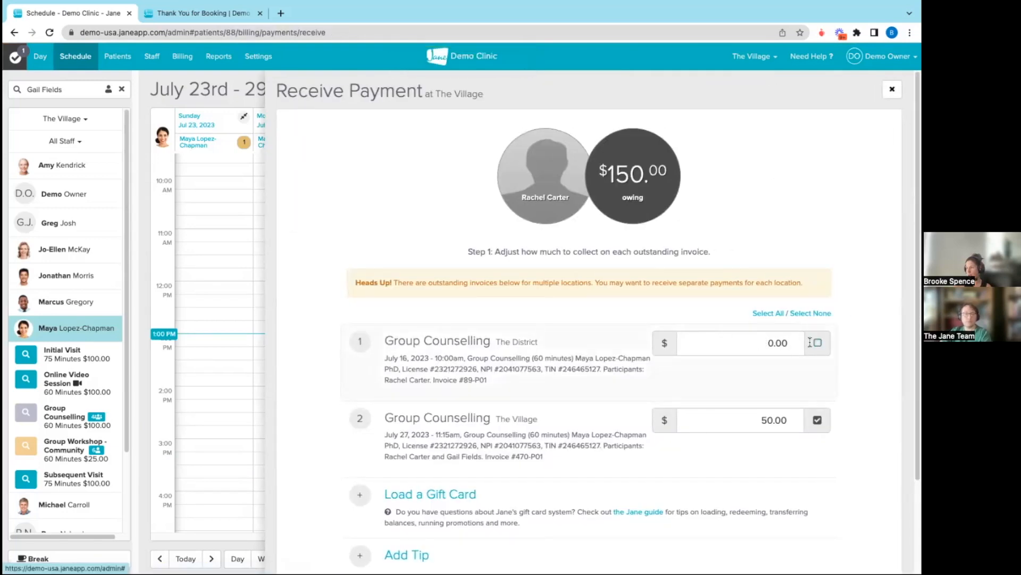
pyautogui.scroll(-3, 691, 373)
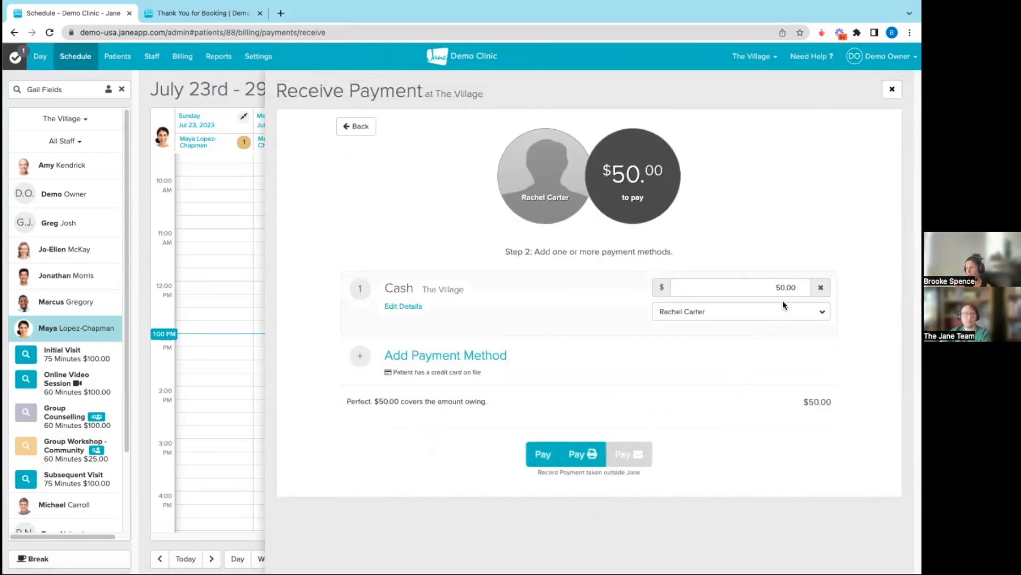
pyautogui.click(783, 312)
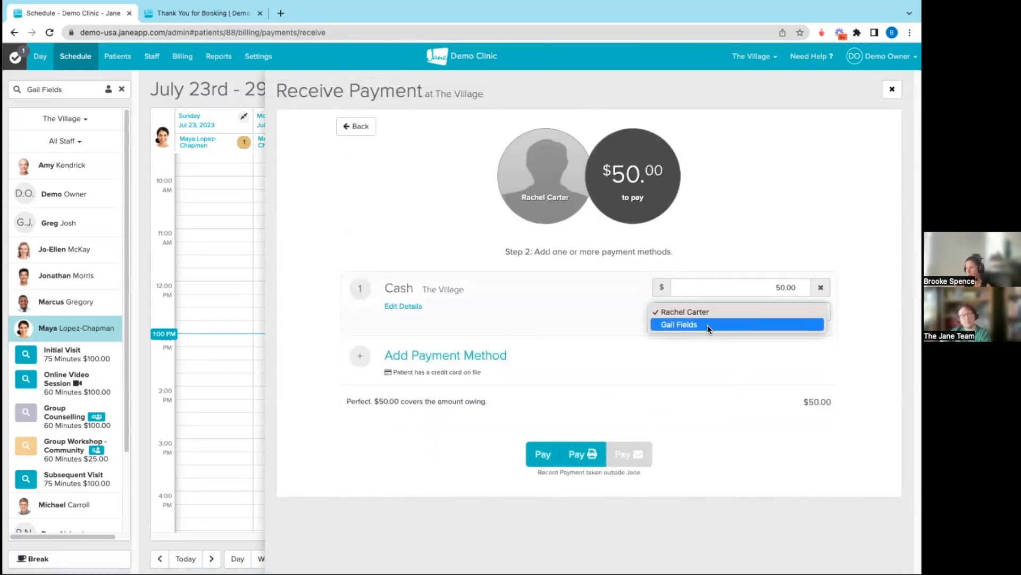
pyautogui.click(673, 324)
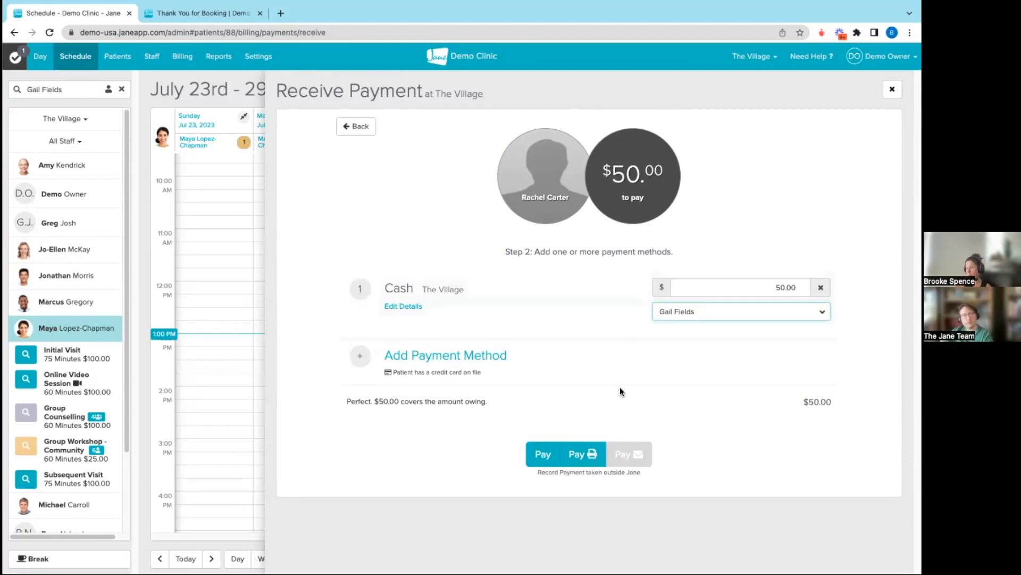
pyautogui.click(542, 454)
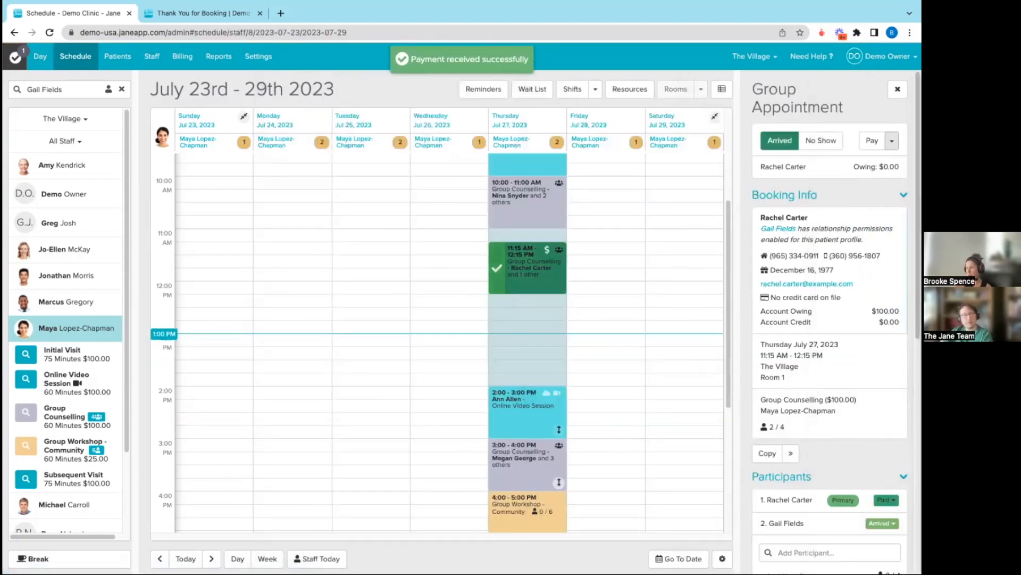
# View the PDF Receipt (Options) for the paid group appointment and return to the schedule
pyautogui.click(892, 141)
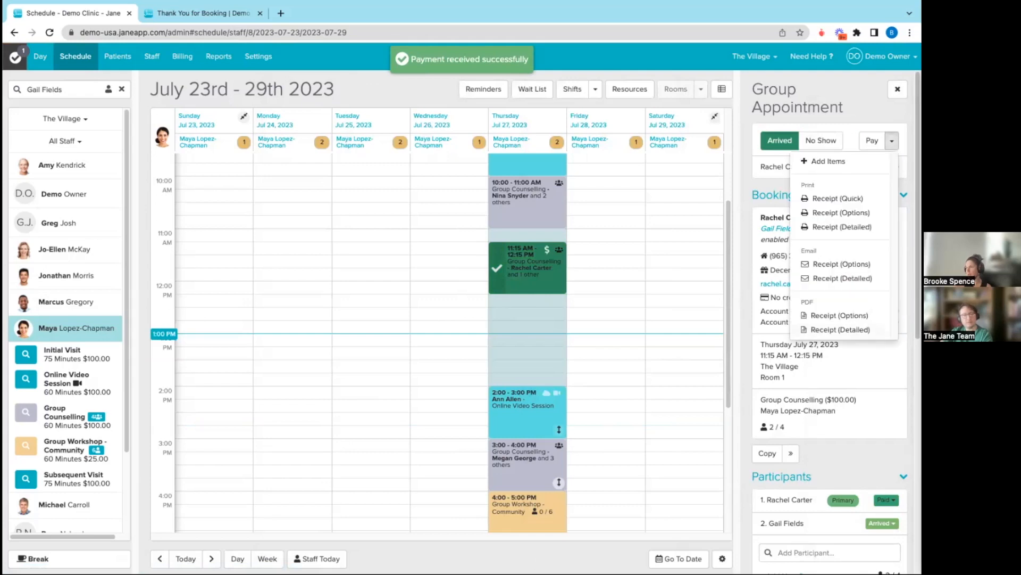
pyautogui.click(839, 315)
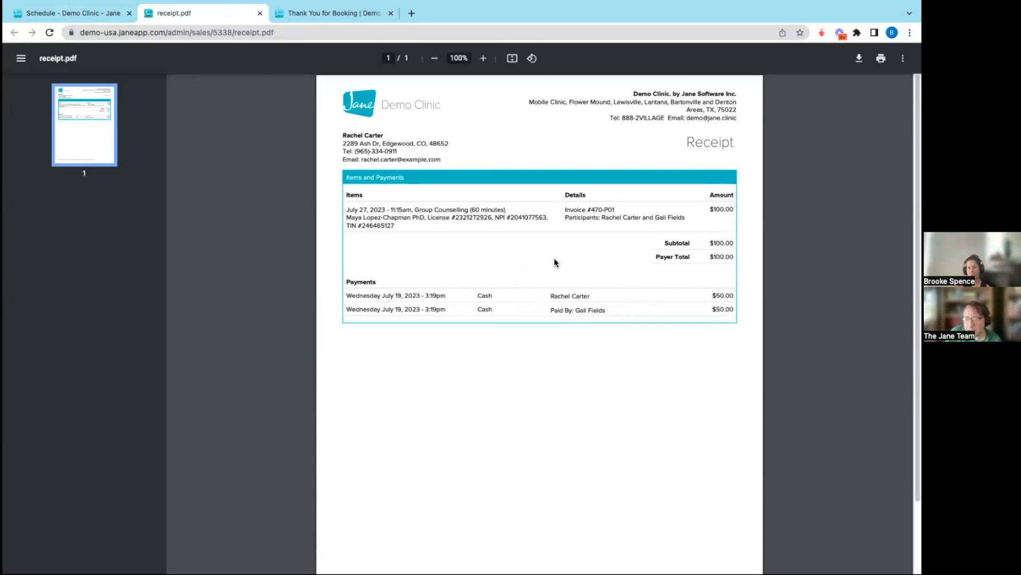
pyautogui.click(80, 15)
# Copy the paid group appointment to 12:30 PM on Thursday, July 27, and check the copy's participants and billing info
pyautogui.scroll(-2, 830, 320)
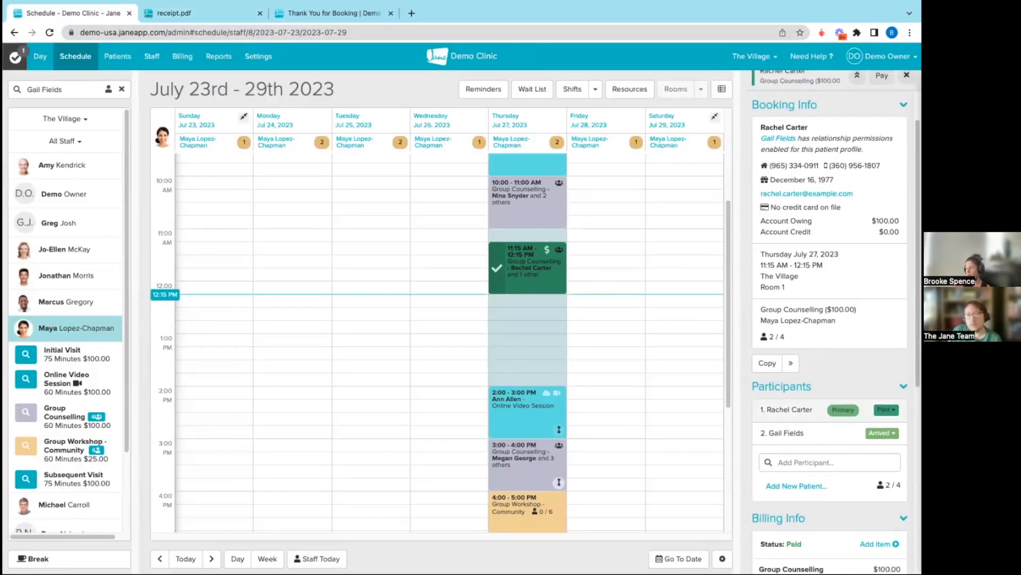
pyautogui.scroll(-1, 792, 434)
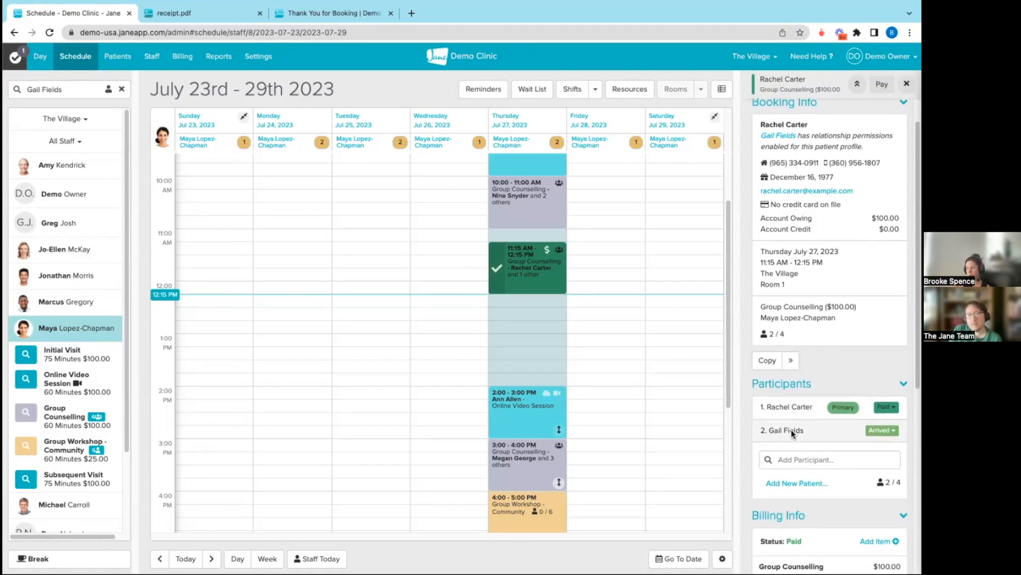
pyautogui.scroll(-4, 791, 430)
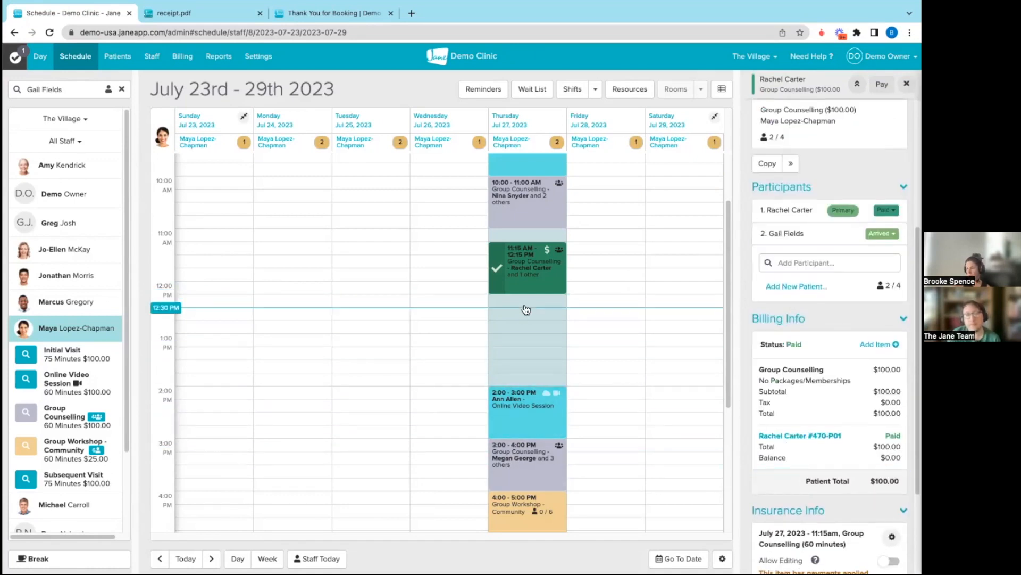
pyautogui.click(767, 163)
pyautogui.click(628, 309)
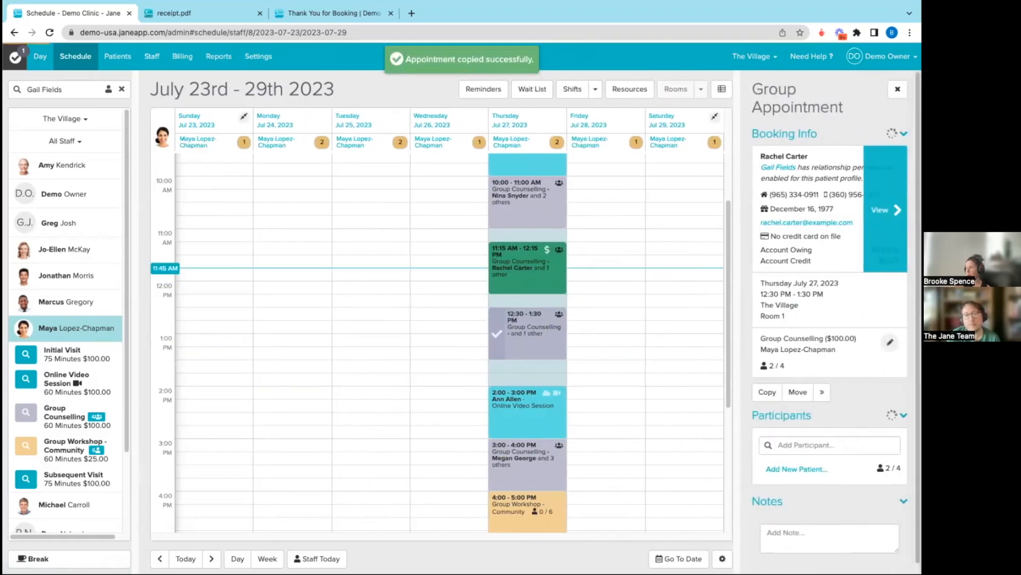
pyautogui.scroll(-2, 822, 390)
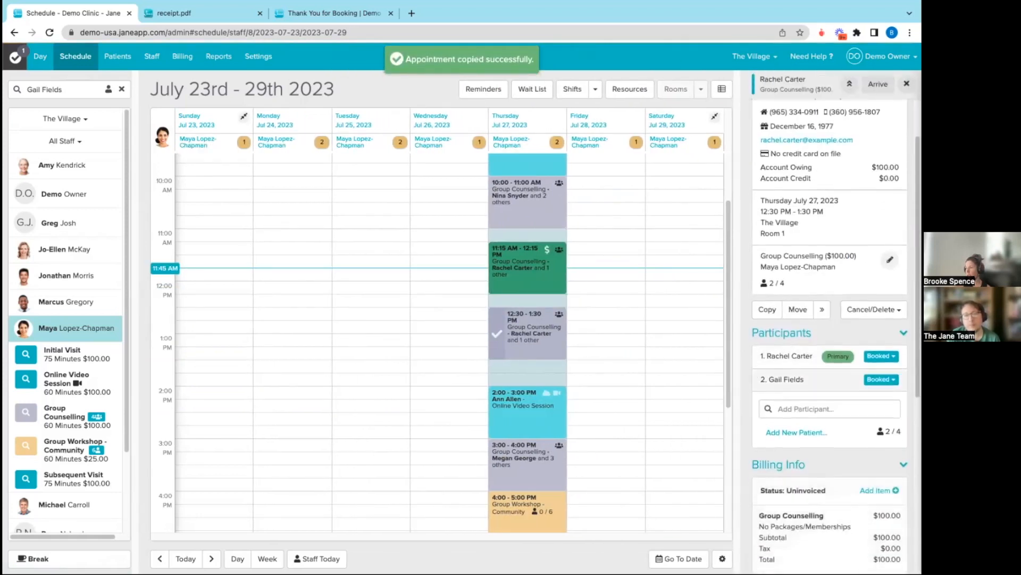
pyautogui.scroll(-2, 830, 330)
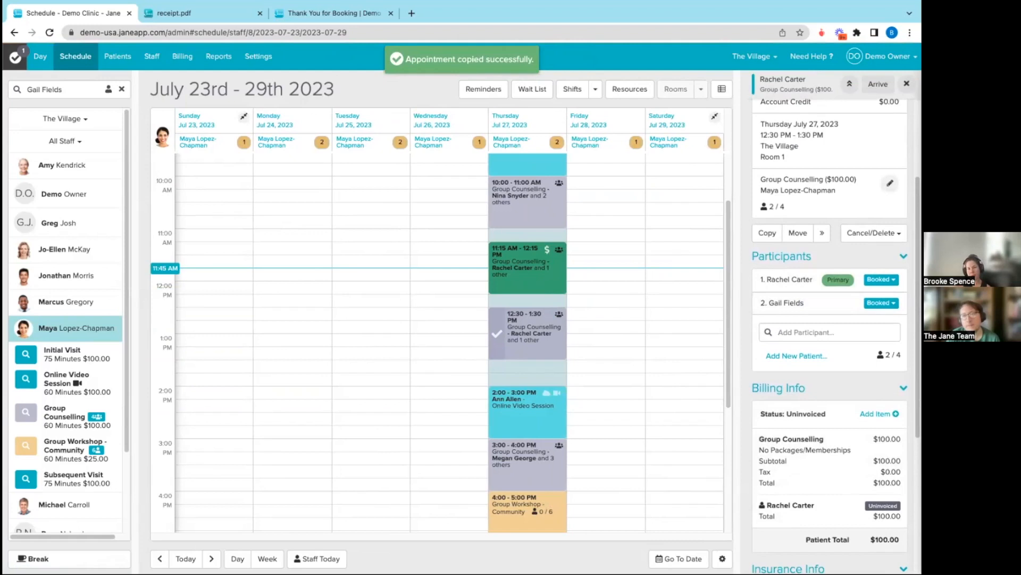